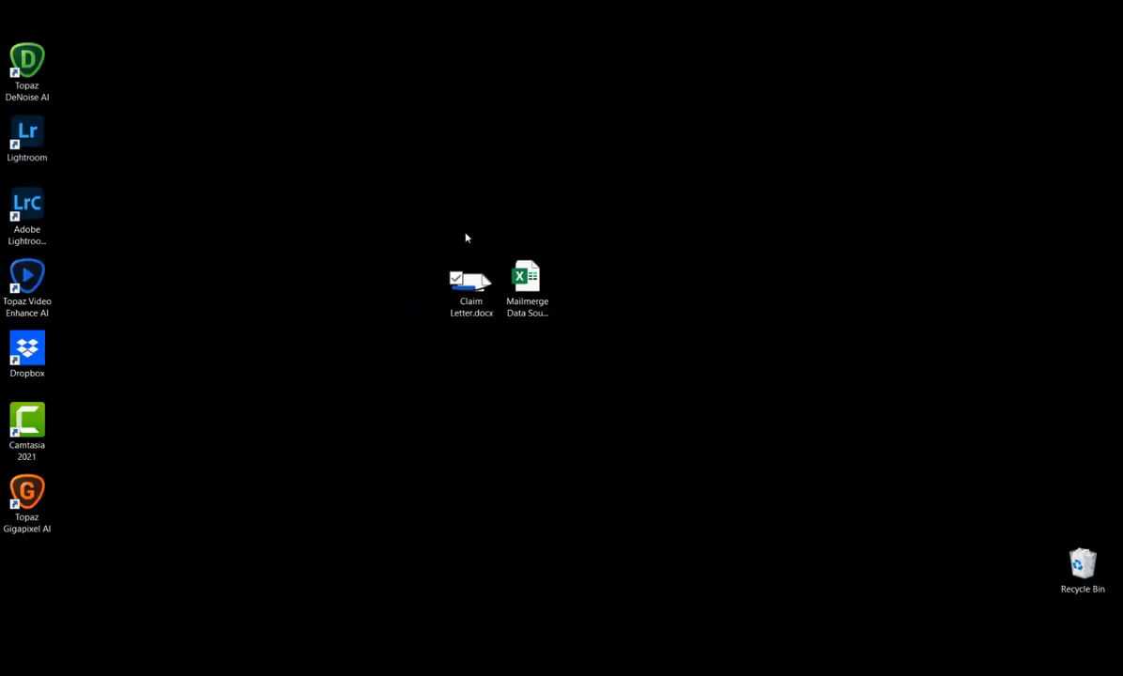
Step: Open Claim Letter.docx with its linked data, review the letter's merge fields, and close it
double_click(471, 280)
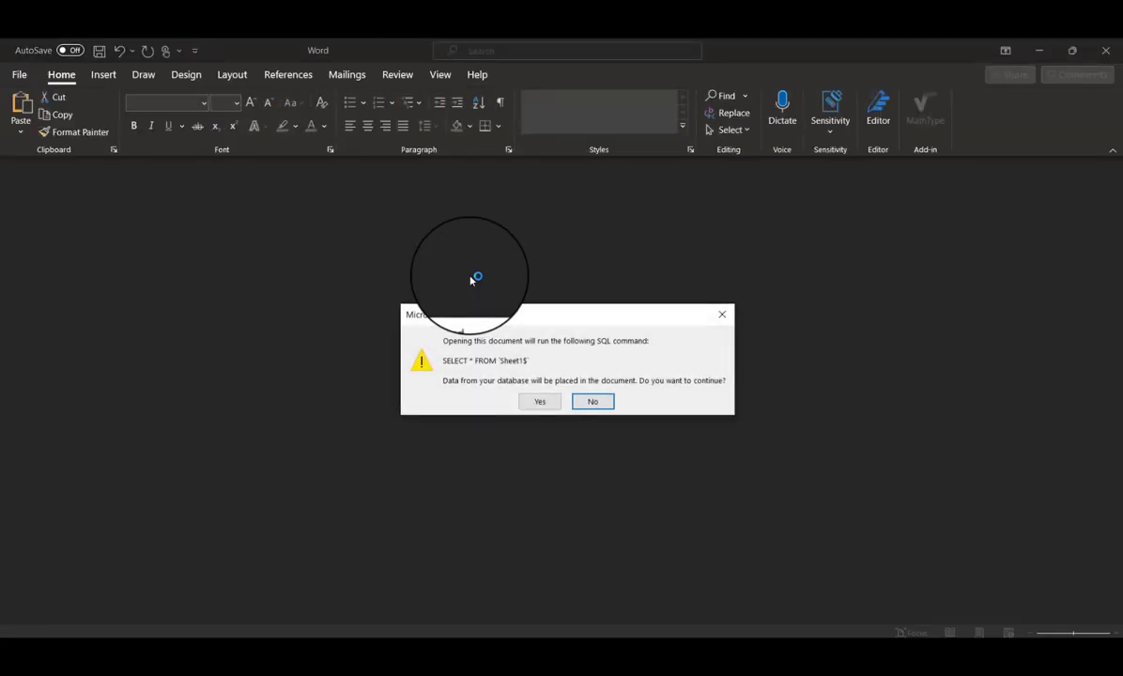
click(535, 401)
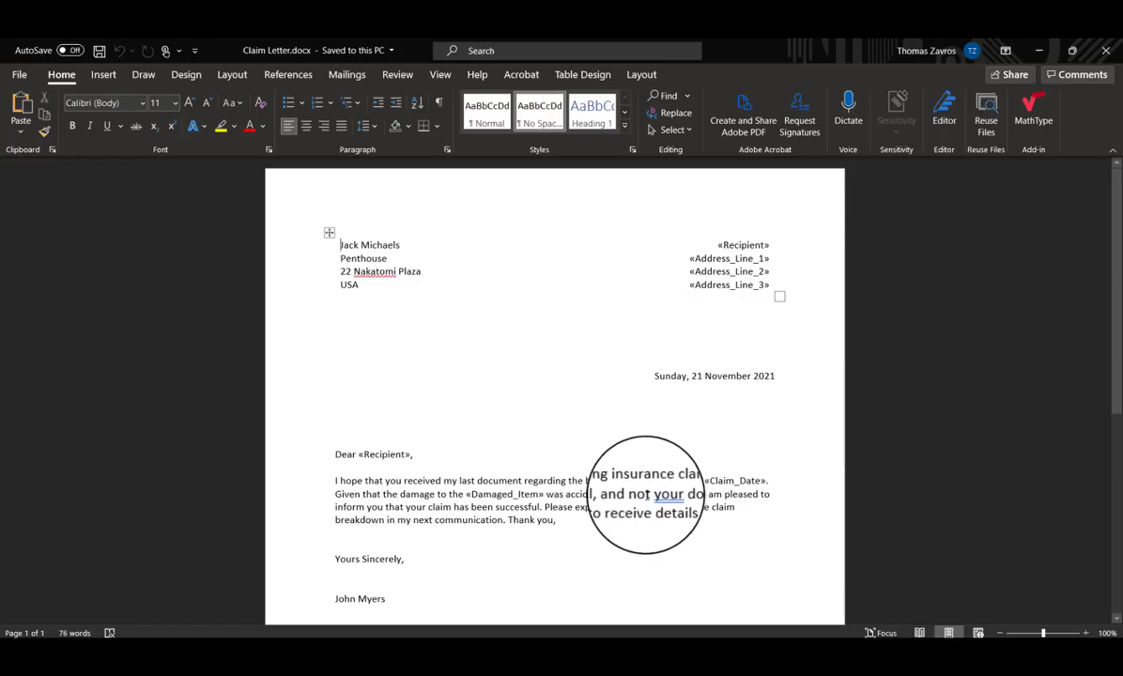
click(1106, 48)
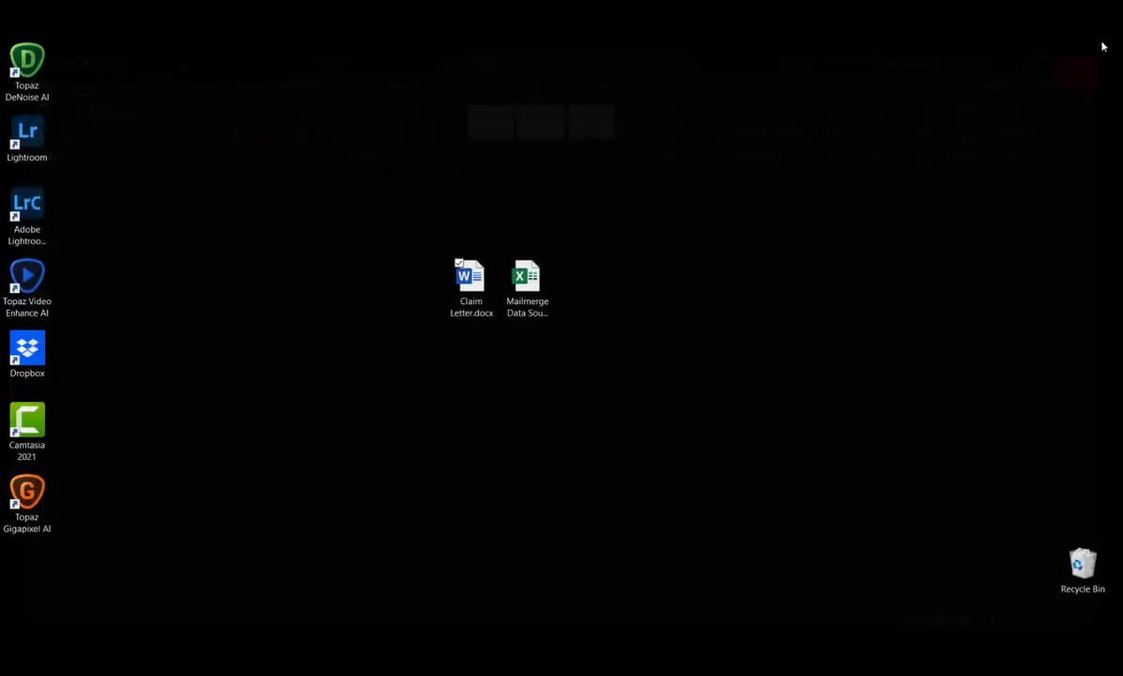
Step: Open Mailmerge Data Source.xlsx, examine its column headings from Recipient to Address Line 3, and close the workbook
double_click(526, 291)
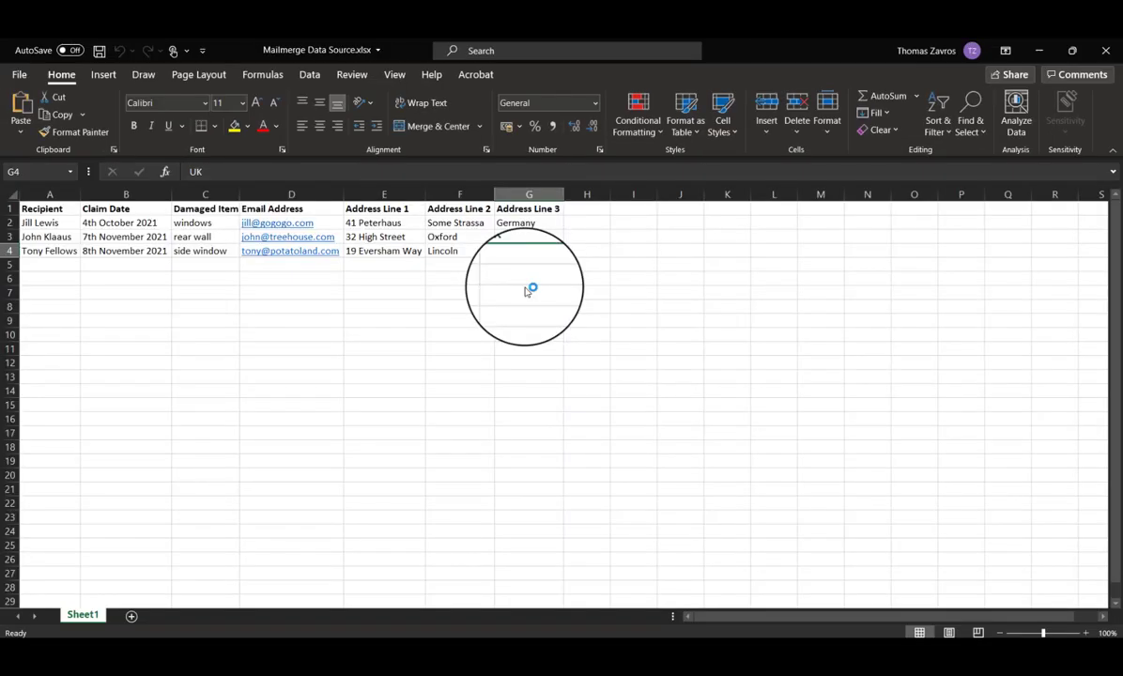
click(47, 210)
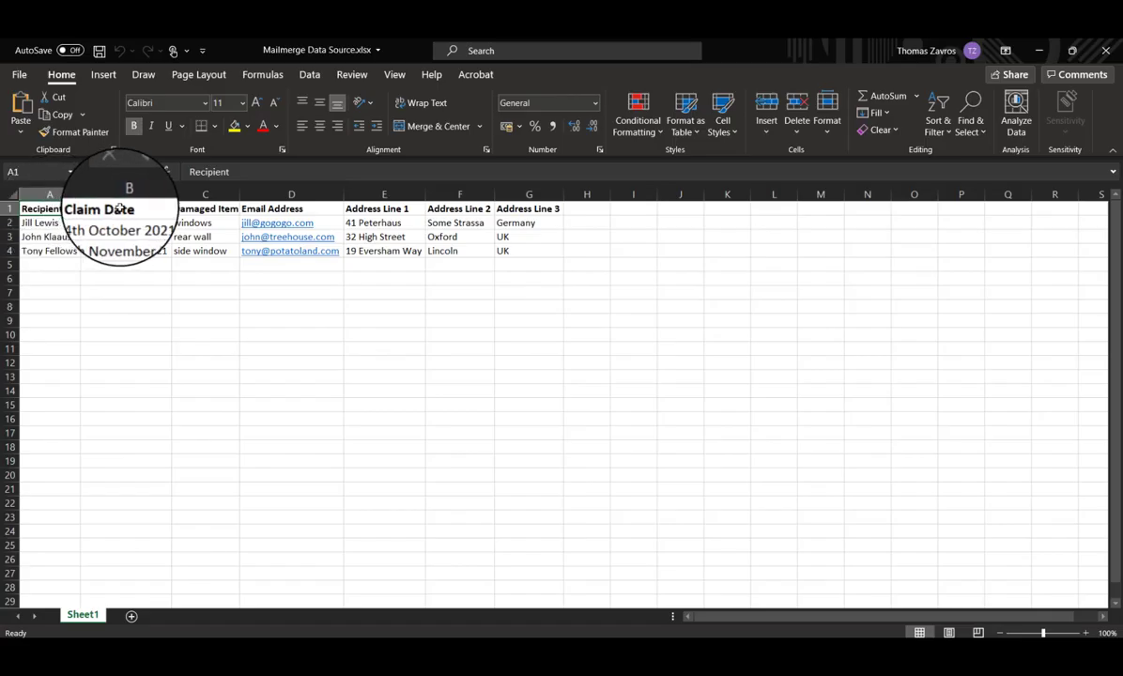
click(120, 208)
click(205, 209)
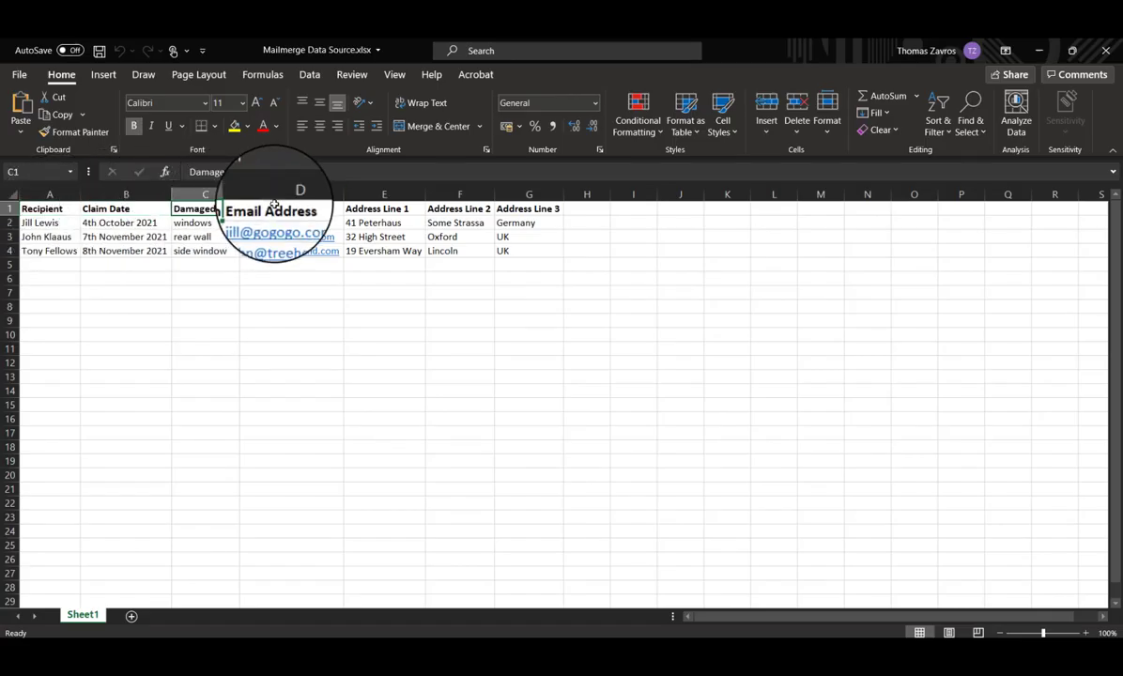
click(291, 209)
click(380, 209)
click(459, 194)
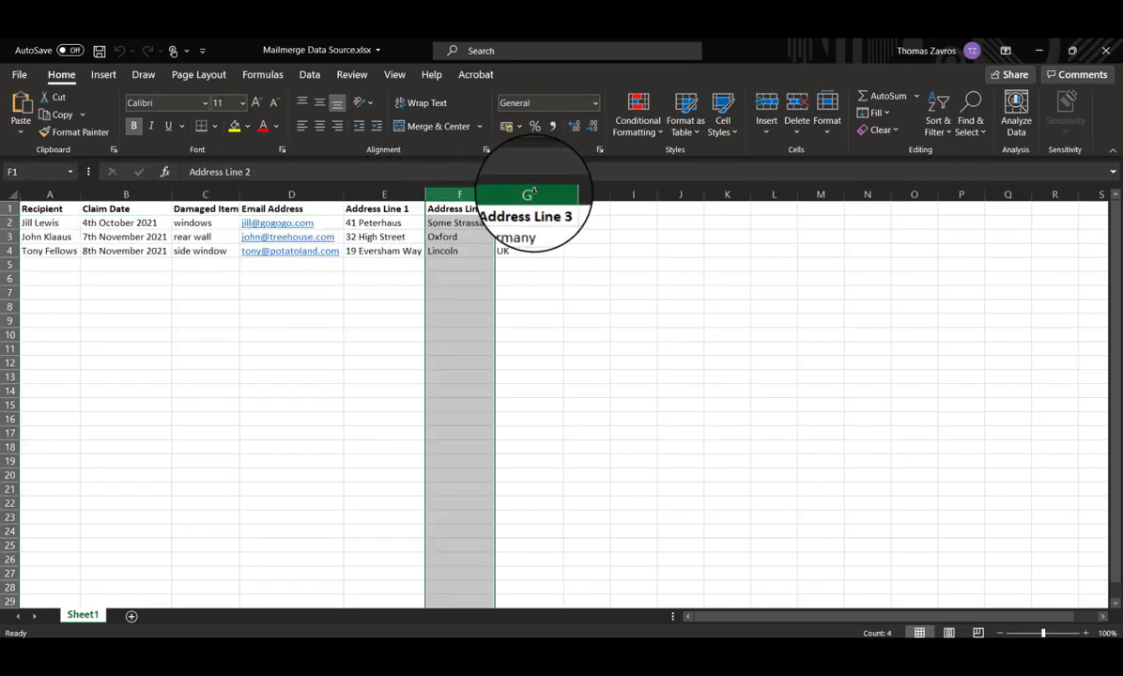
click(531, 210)
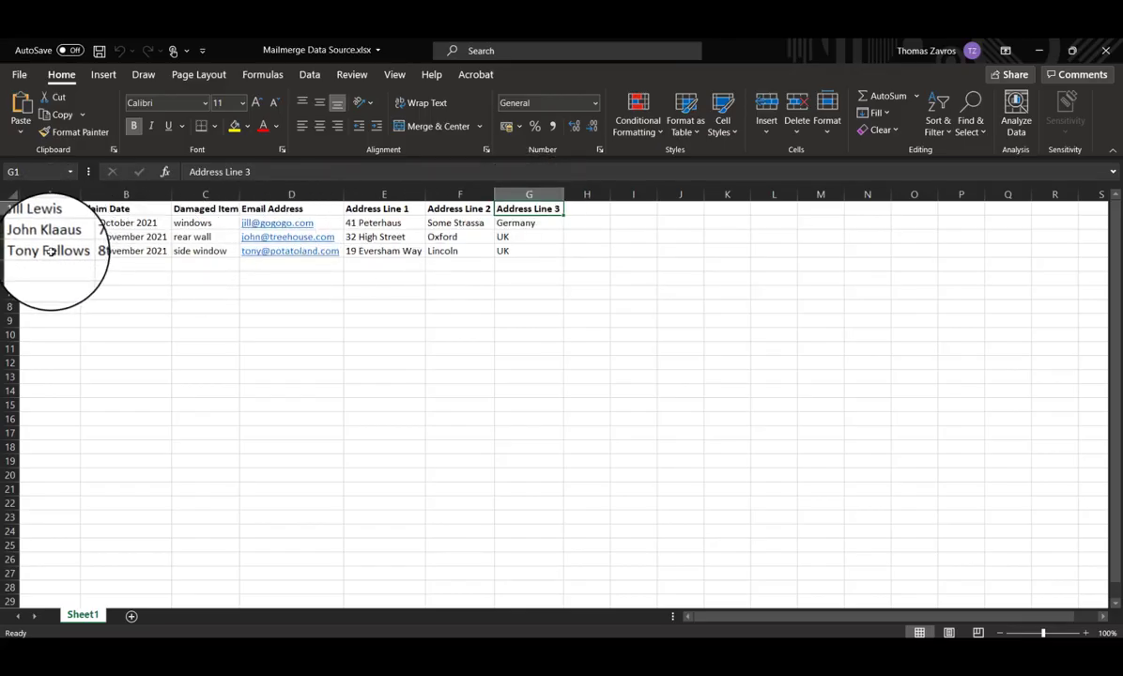
click(1103, 51)
Step: Reopen Claim Letter.docx from the desktop and allow its data query to run
click(470, 286)
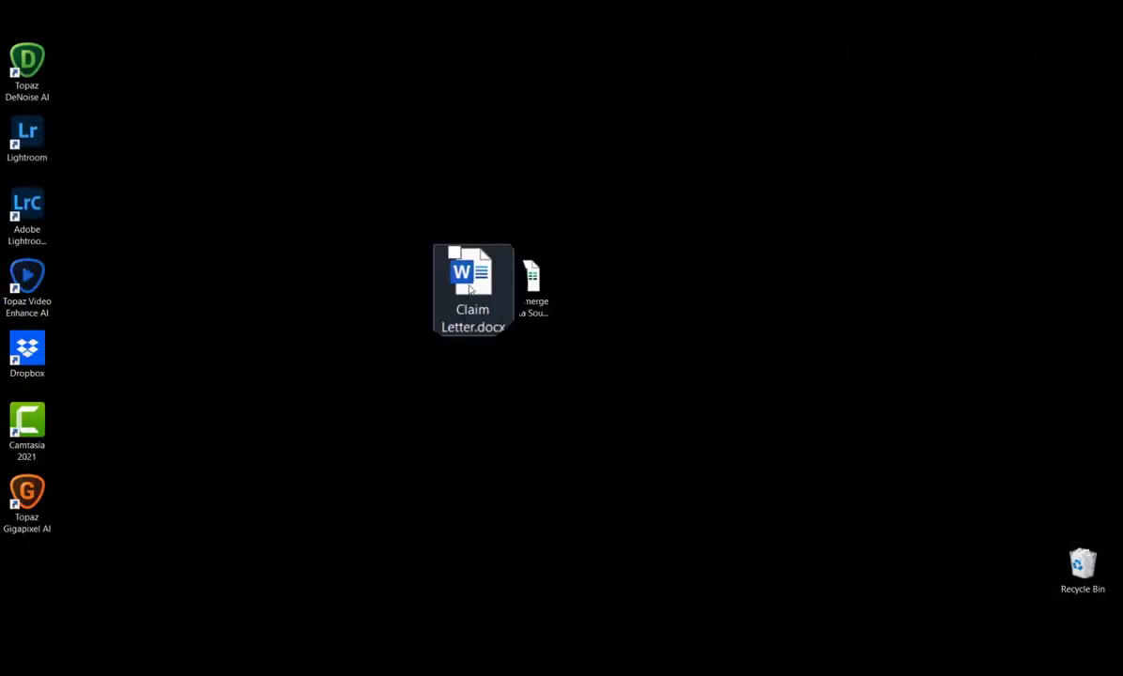
double_click(469, 286)
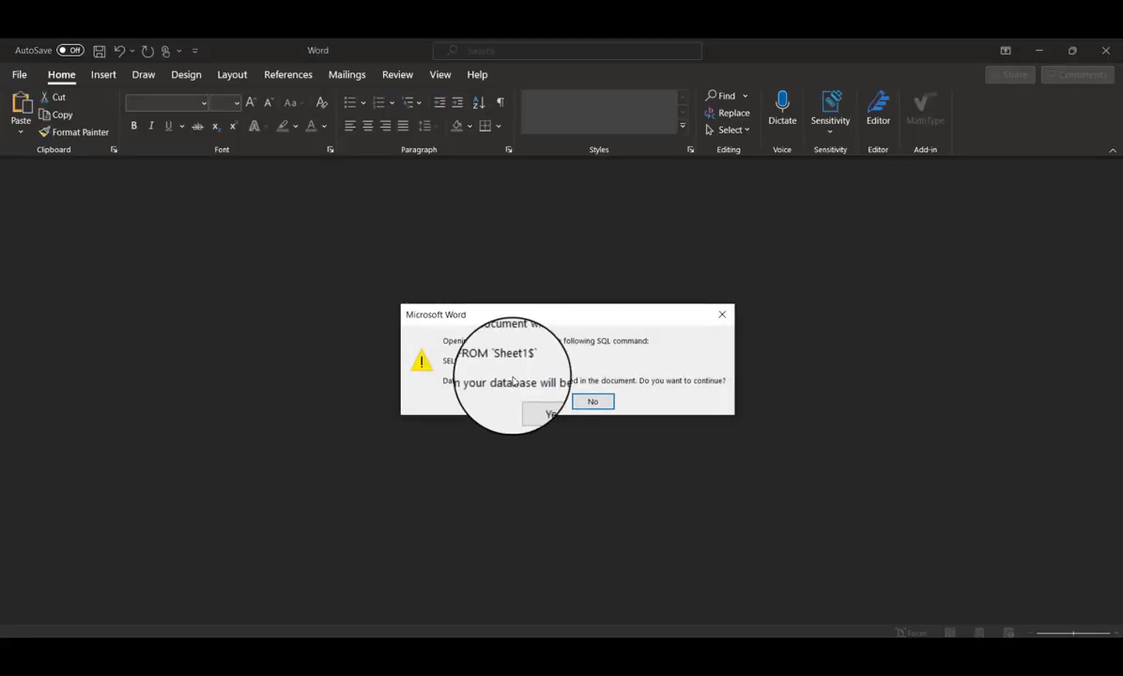
click(537, 403)
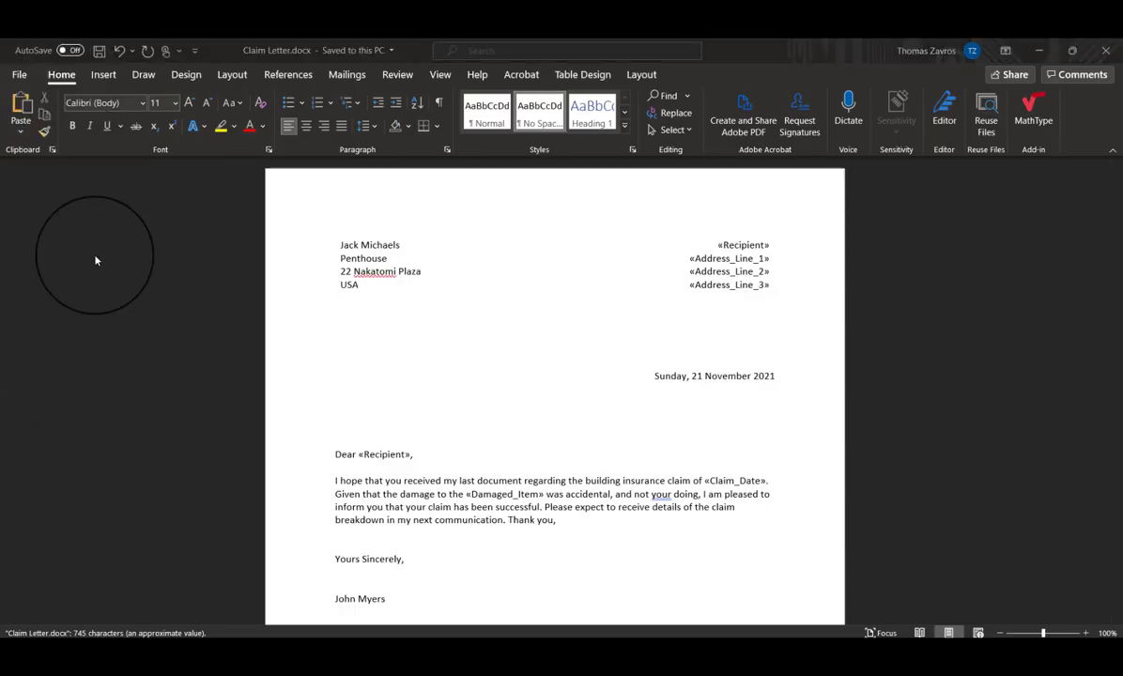
Step: Connect the letter to an existing recipient list, using Sheet1$ of Mailmerge Data Source.xlsx on the Desktop
click(349, 76)
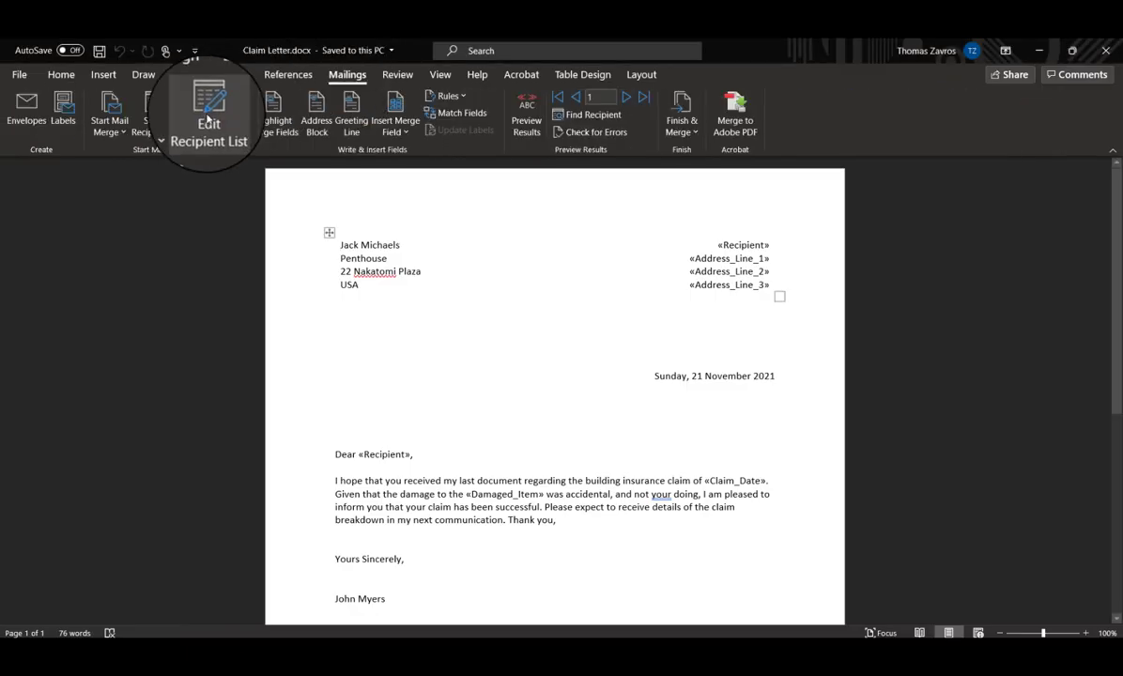
click(173, 133)
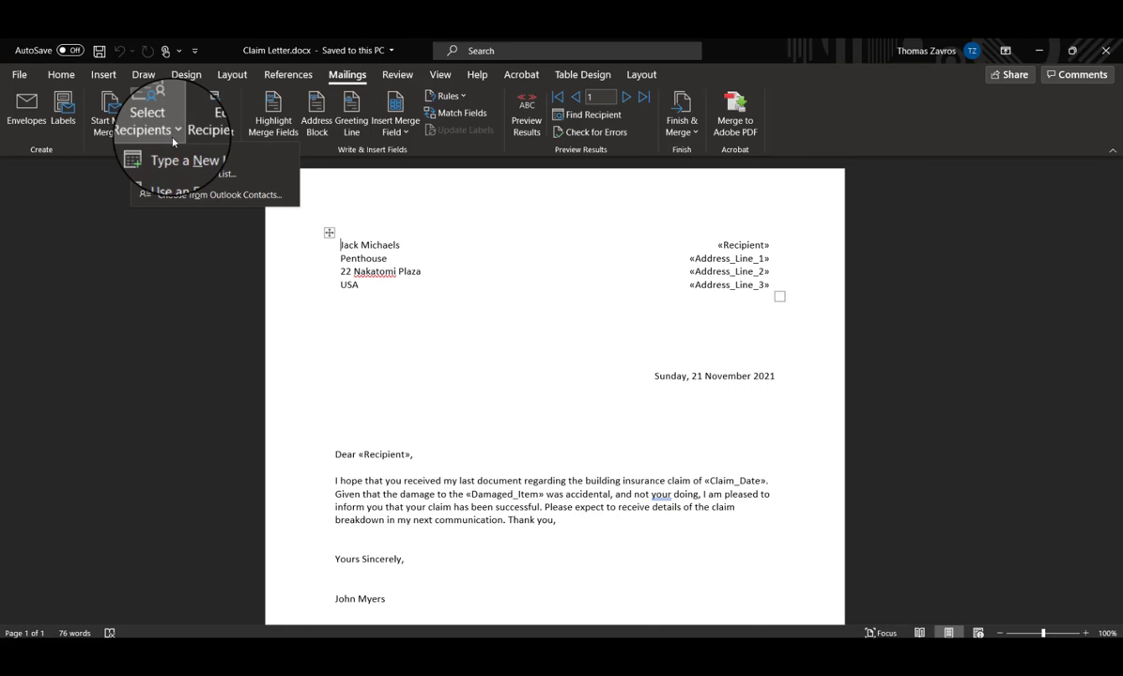
click(172, 175)
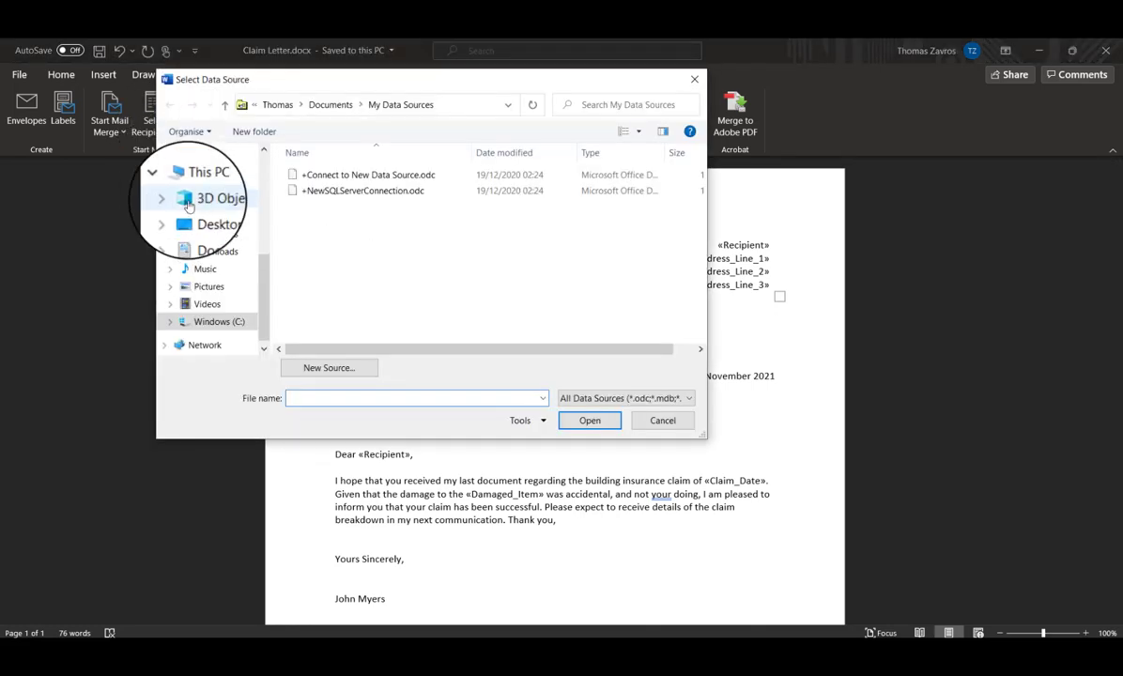
click(197, 217)
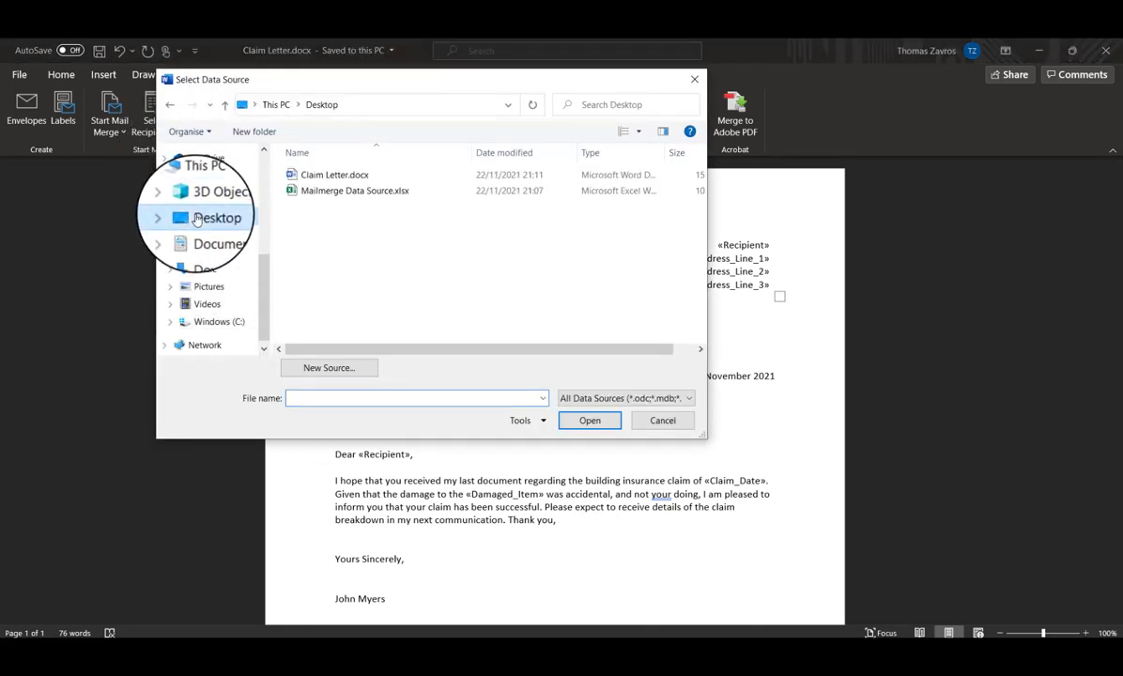
click(337, 192)
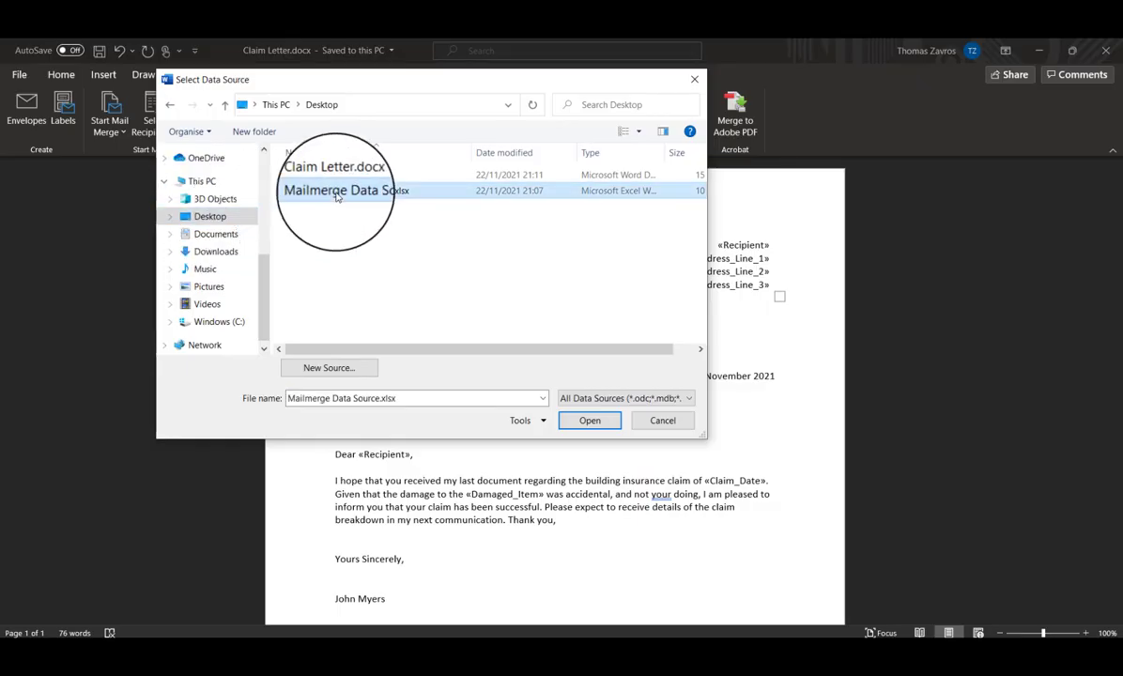
click(600, 422)
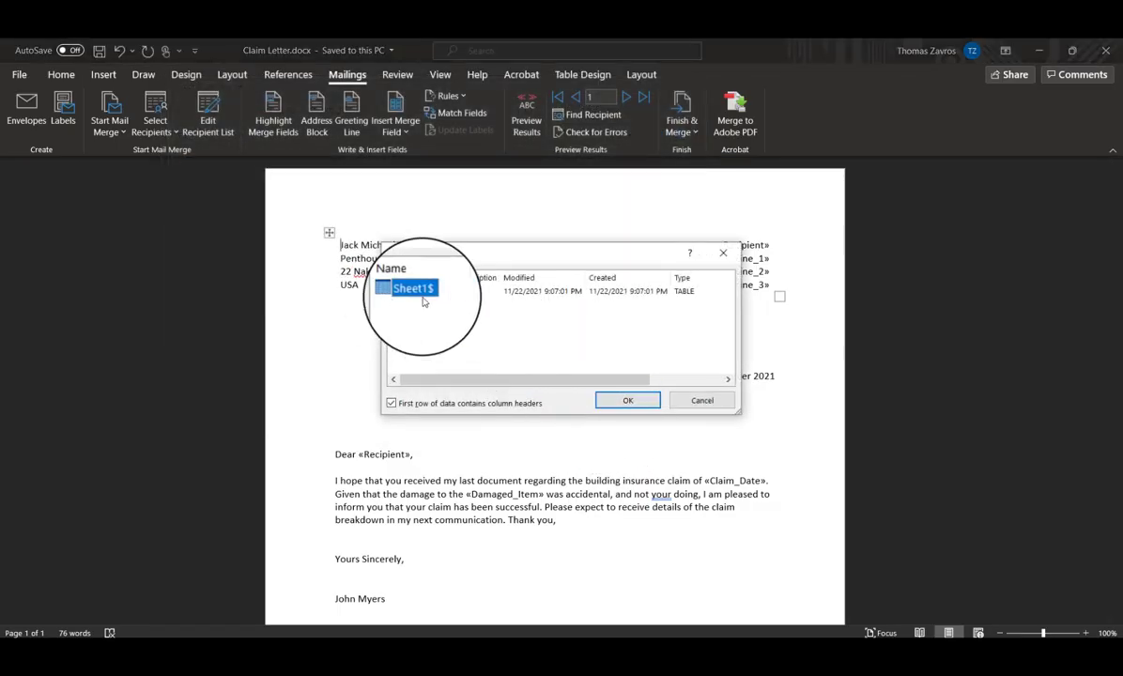
click(627, 400)
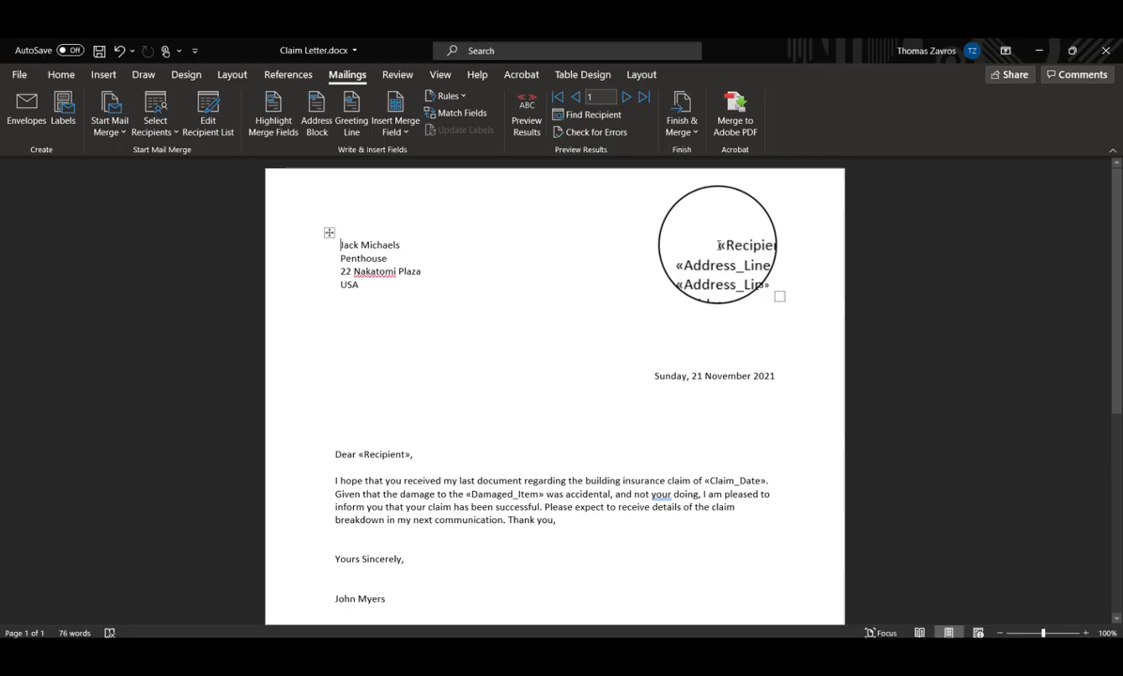
Step: Replace the first two lines of the recipient's address block with the Recipient and Address_Line_1 merge fields
double_click(718, 245)
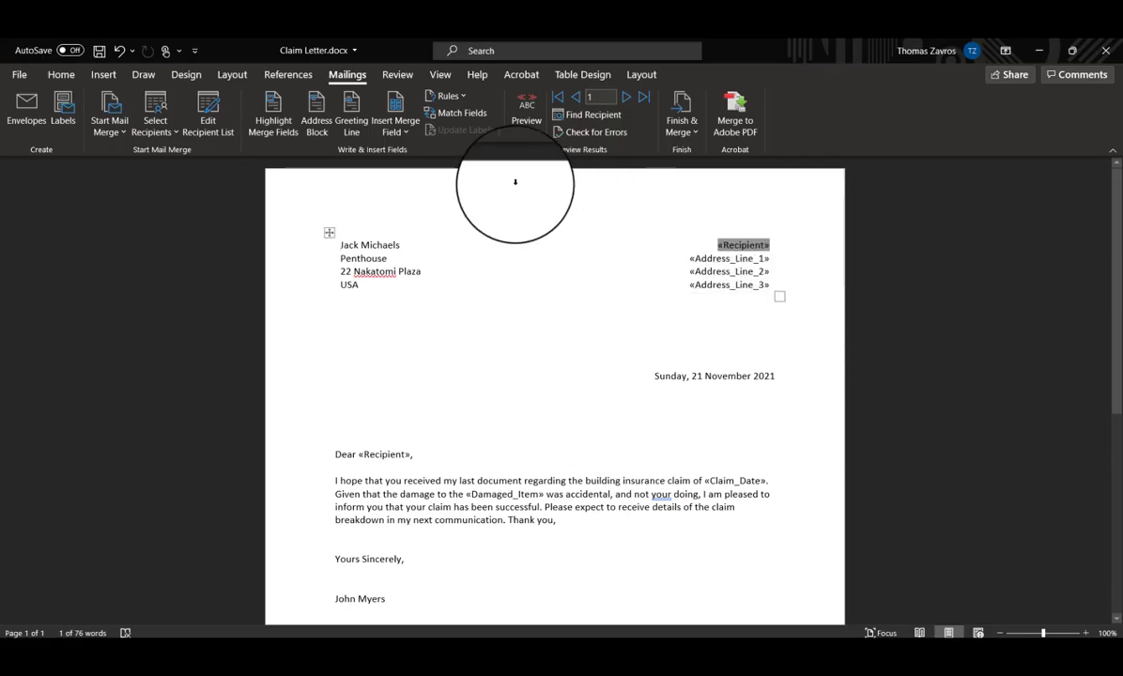
click(392, 127)
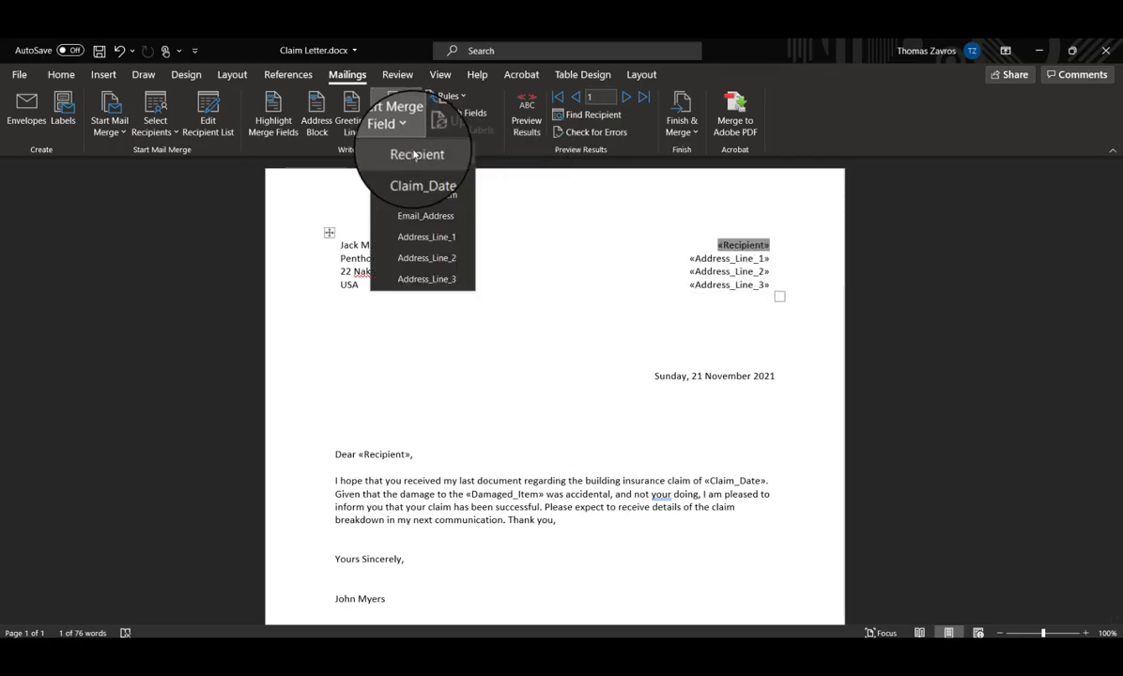
click(414, 154)
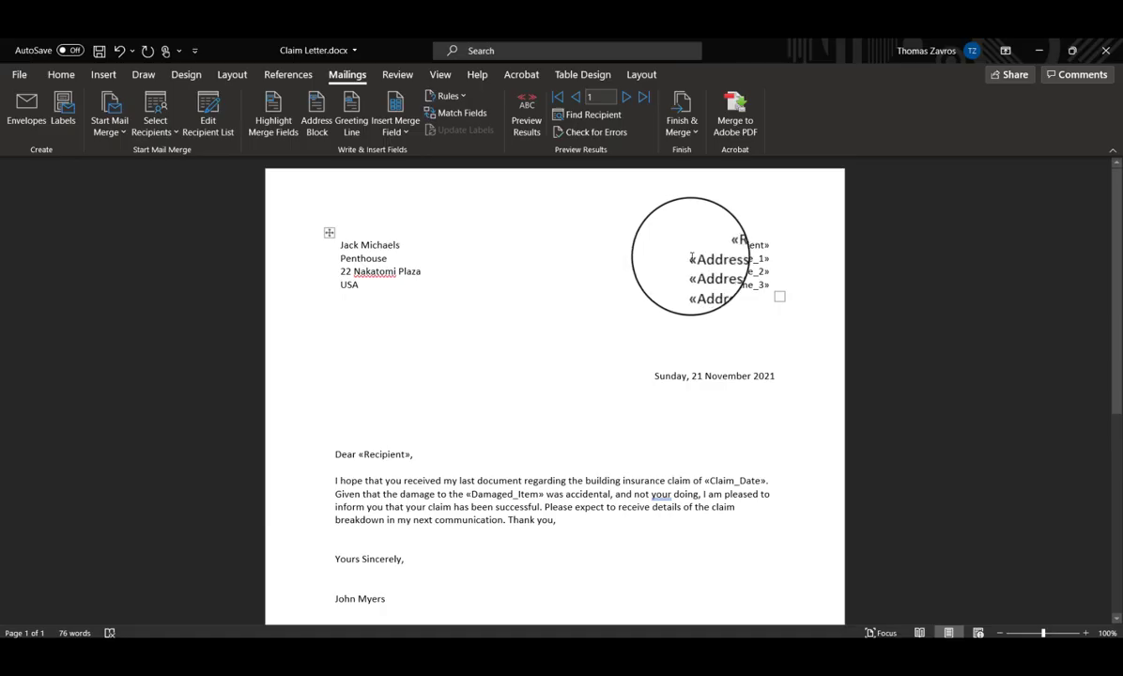
drag(690, 258, 765, 263)
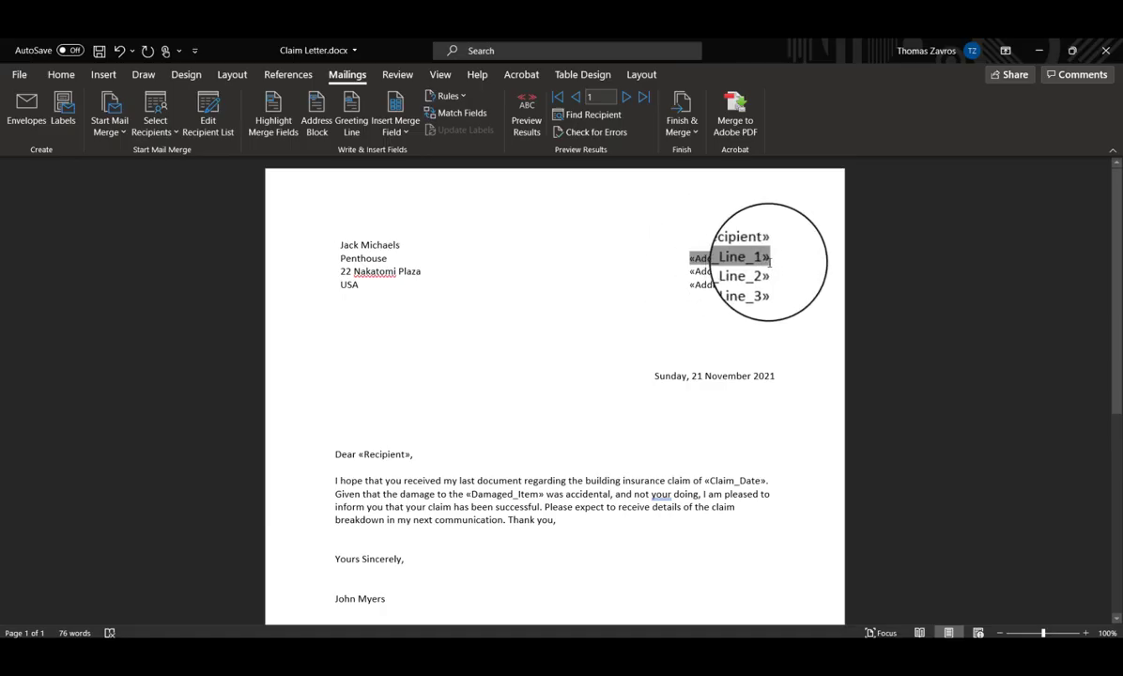
click(393, 127)
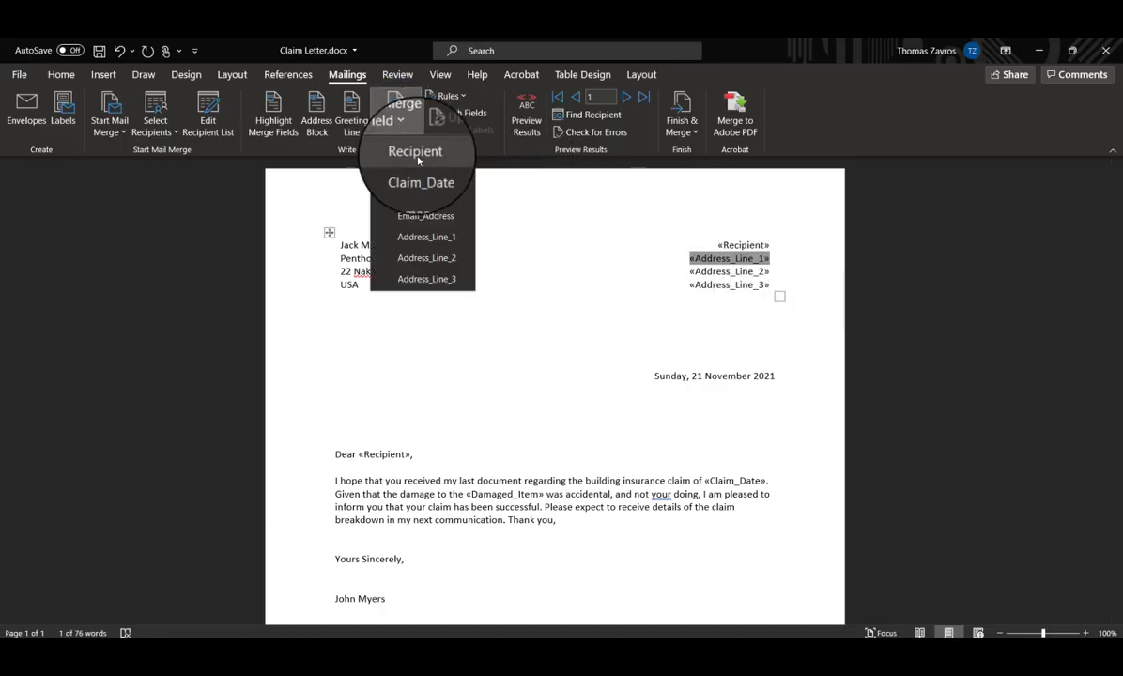
click(424, 237)
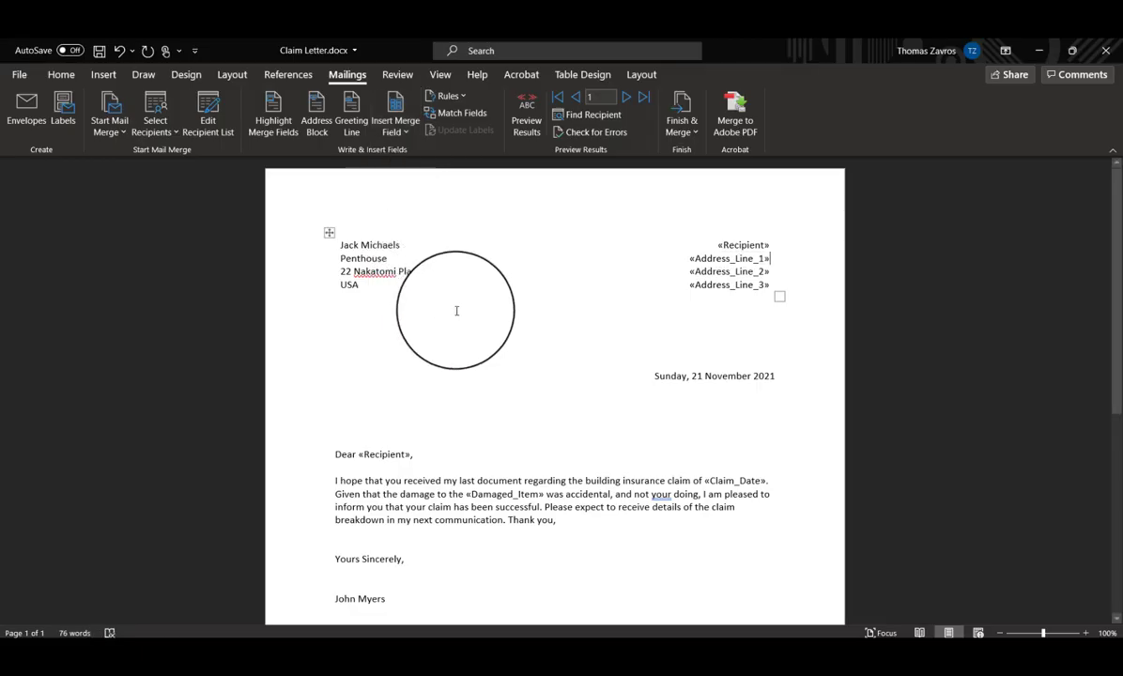
Step: Replace the damaged item placeholder in the letter's body paragraph with the Damaged_Item merge field
click(467, 493)
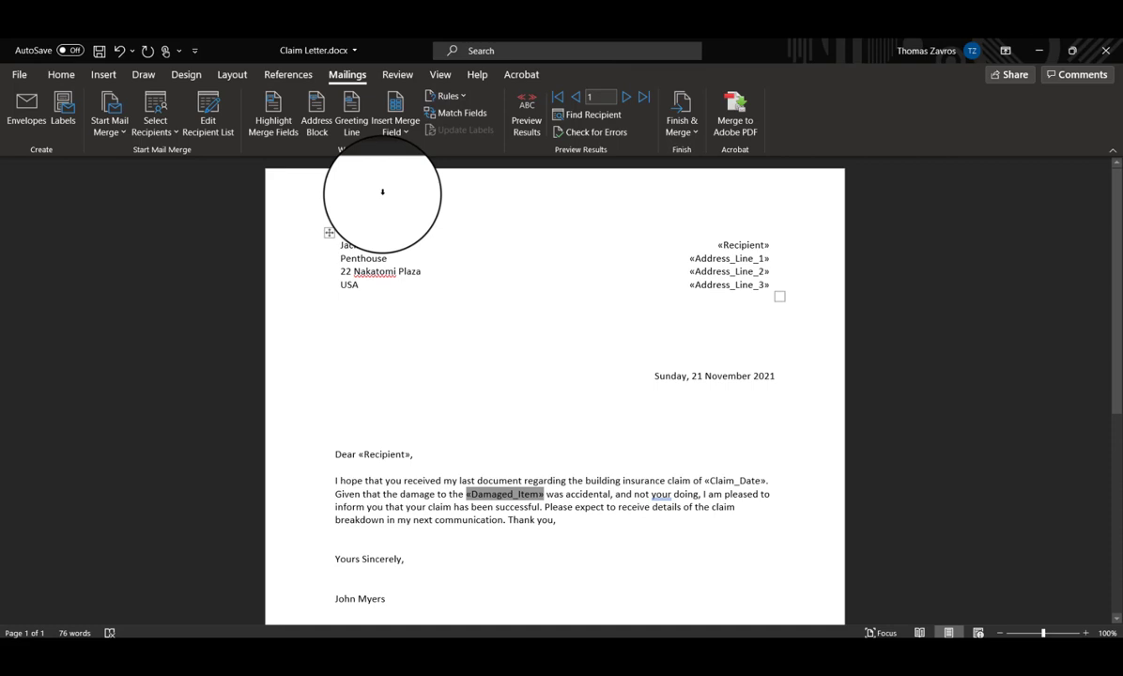
click(394, 124)
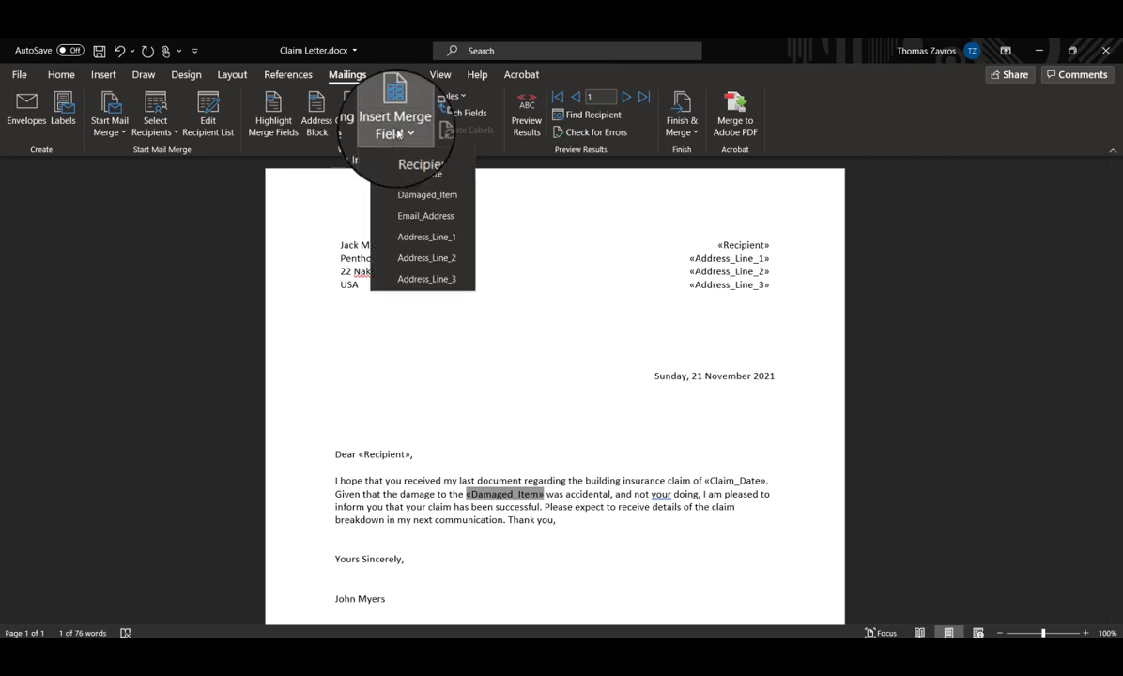
click(421, 199)
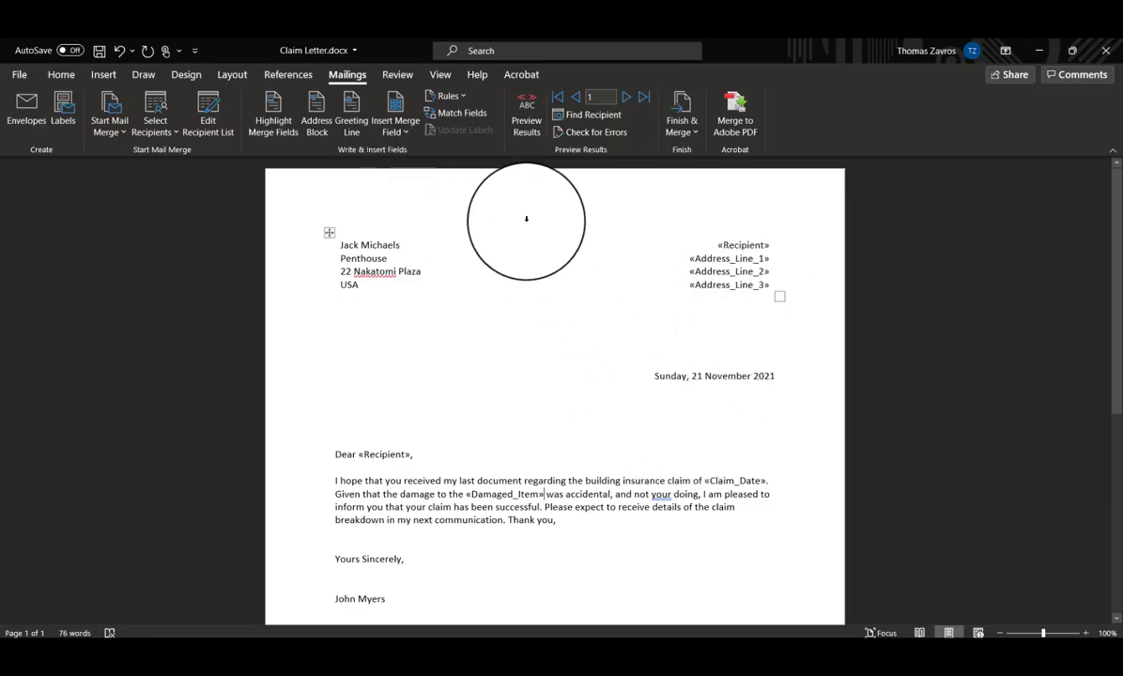
Step: Preview the merged letters for records 1 to 3, checking the names, addresses, claim dates and damaged items
click(523, 138)
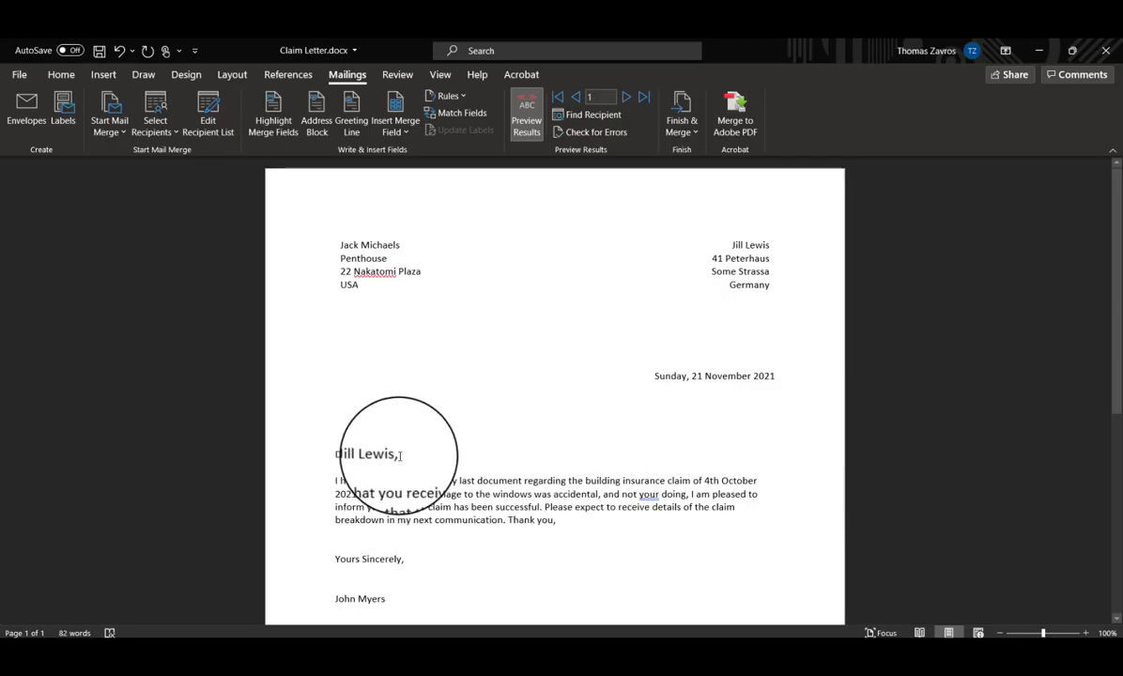
click(627, 97)
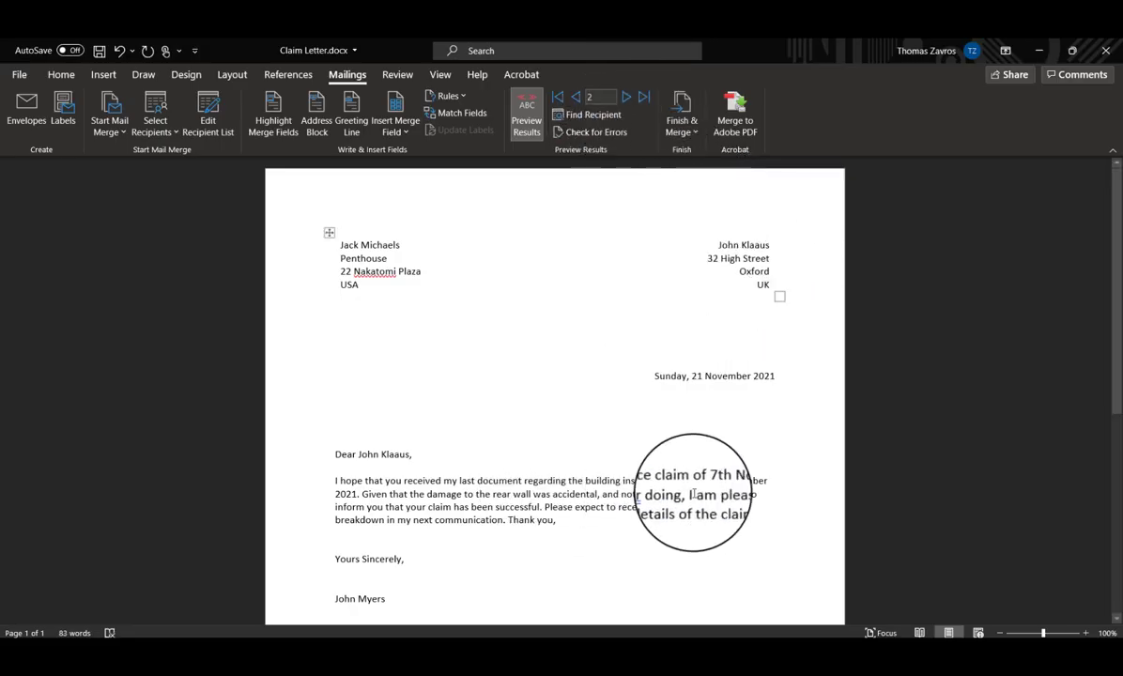
click(532, 494)
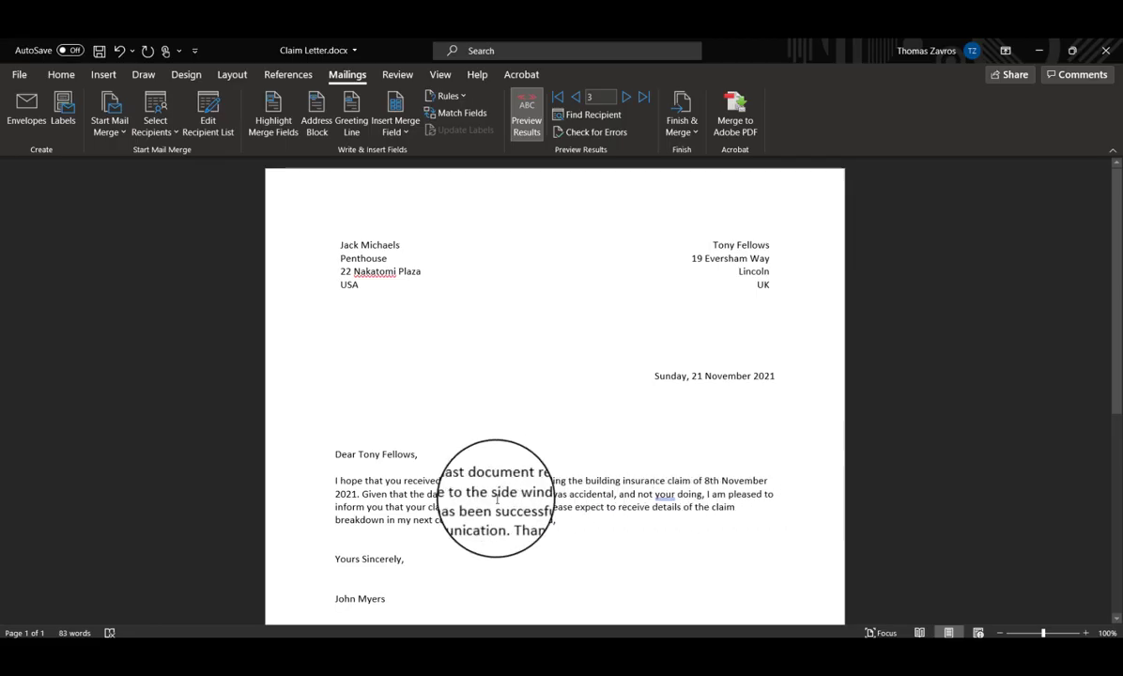
click(548, 494)
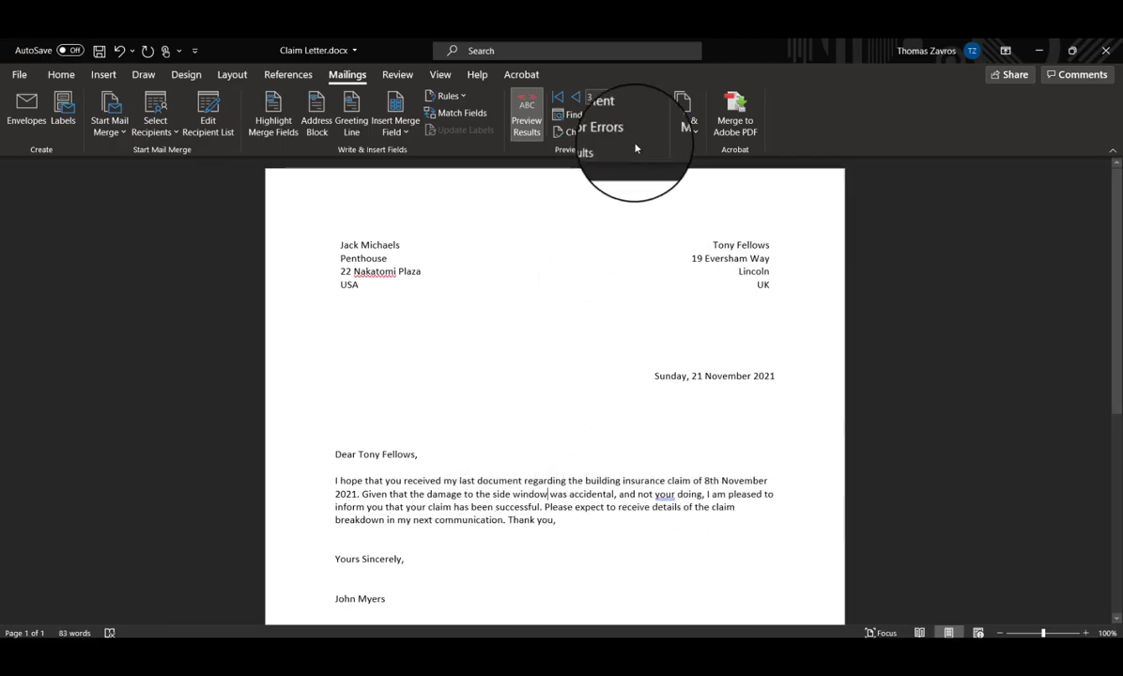
click(678, 131)
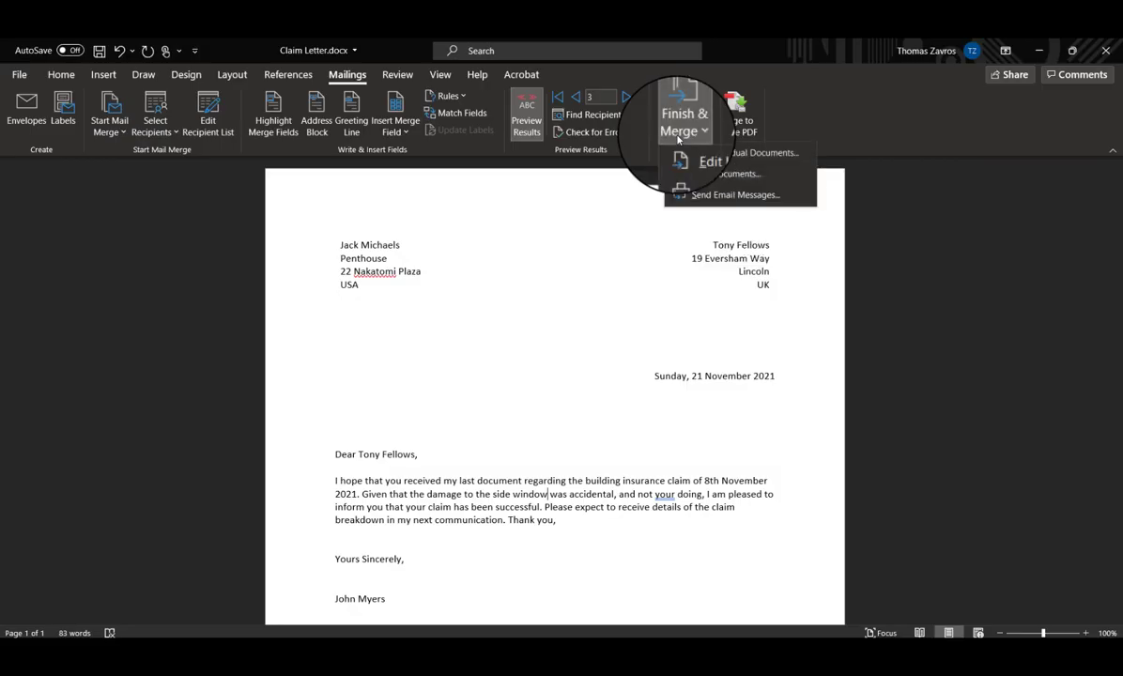
click(694, 204)
click(588, 283)
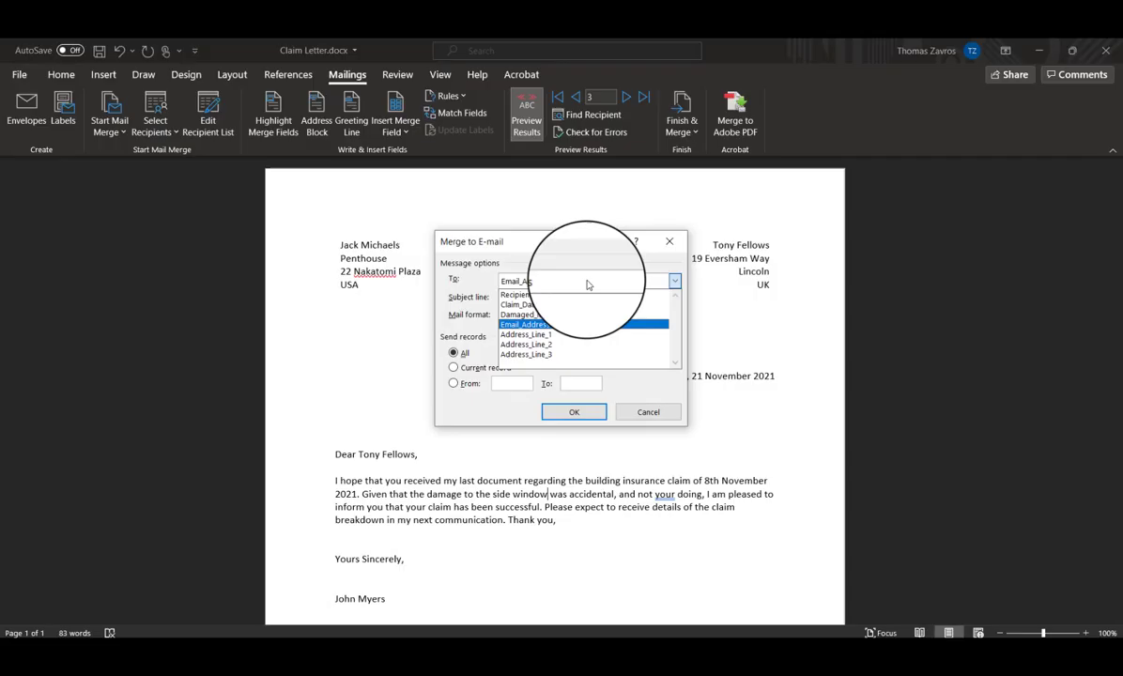
click(566, 324)
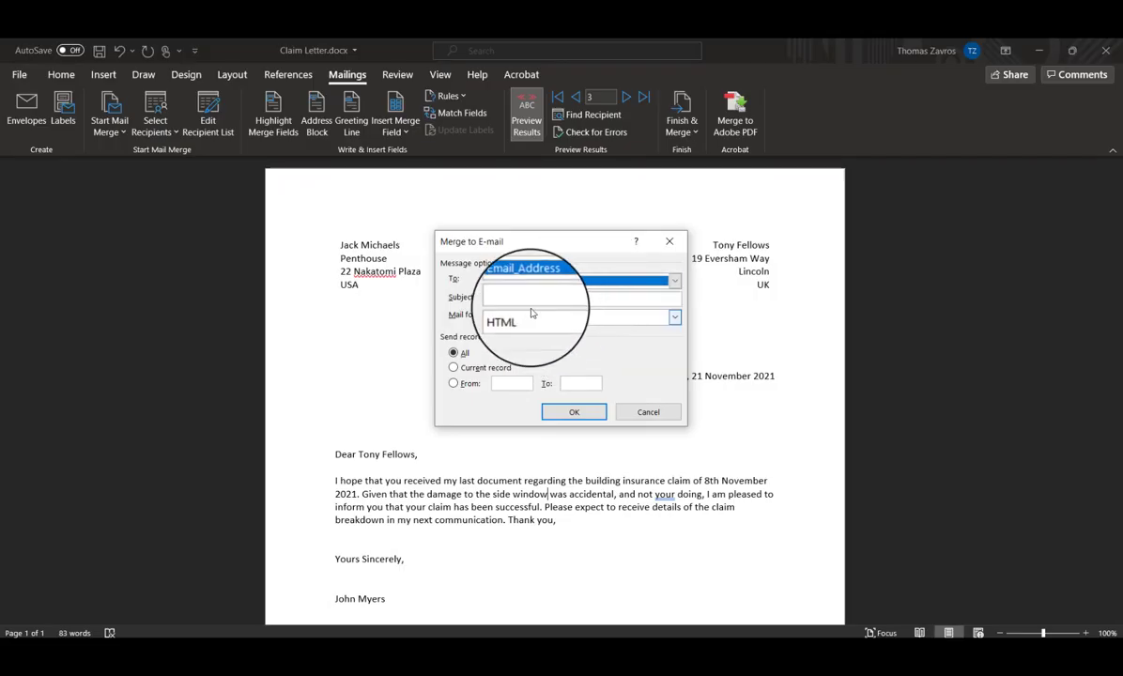
click(531, 300)
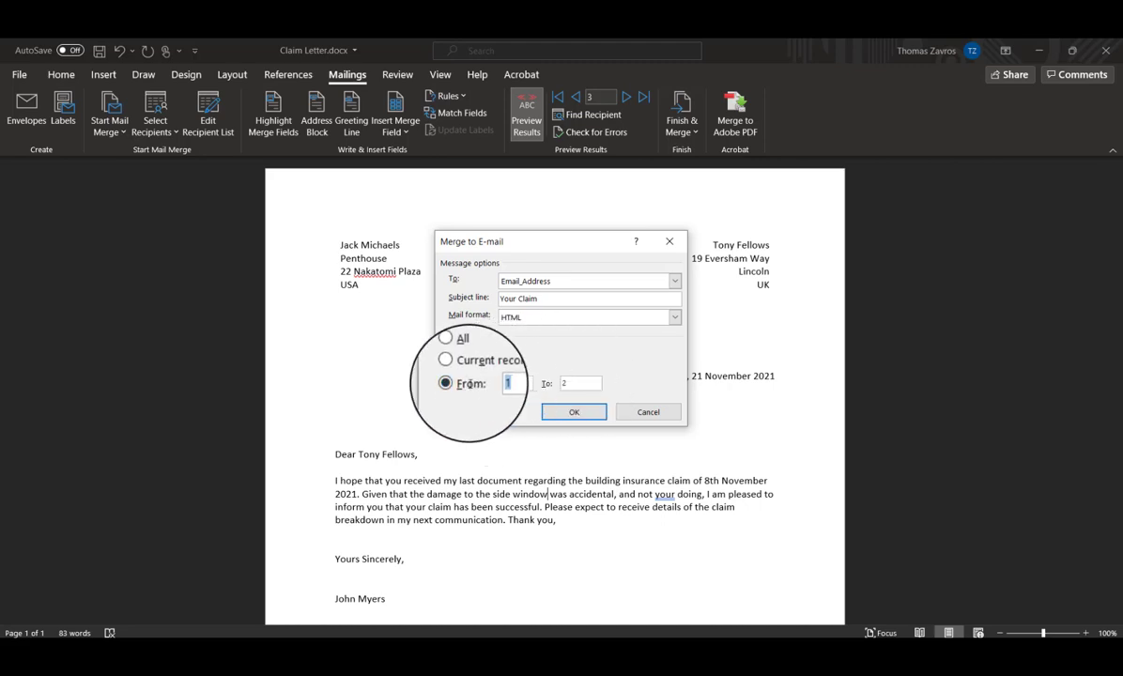
click(463, 385)
text(2)
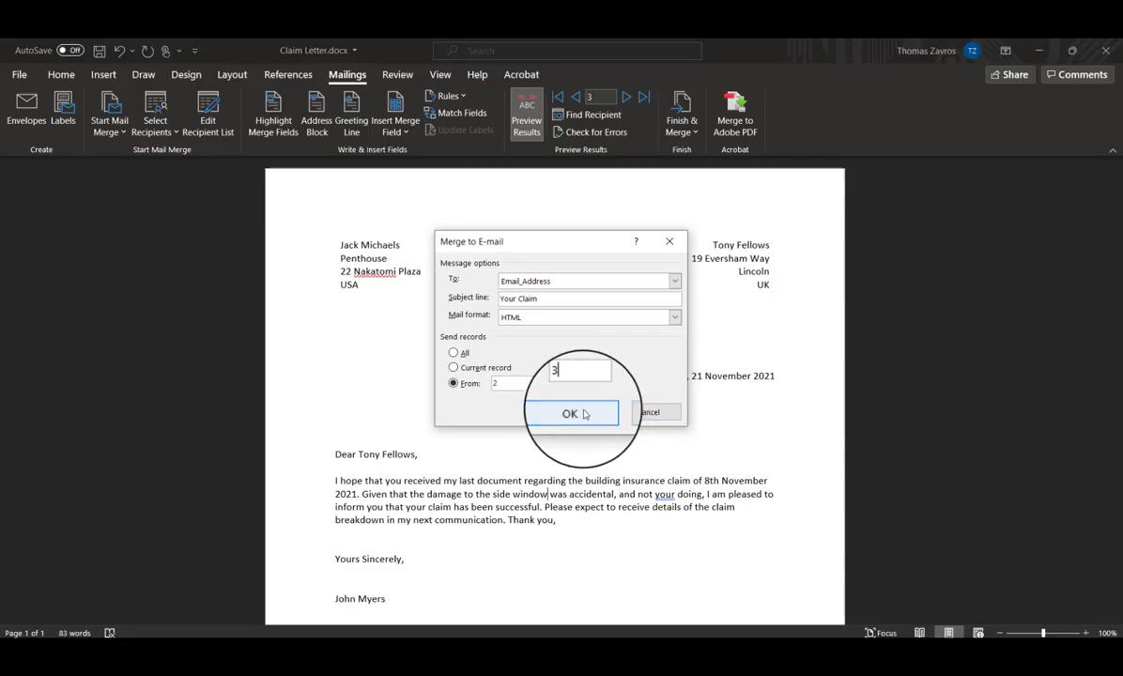
click(655, 415)
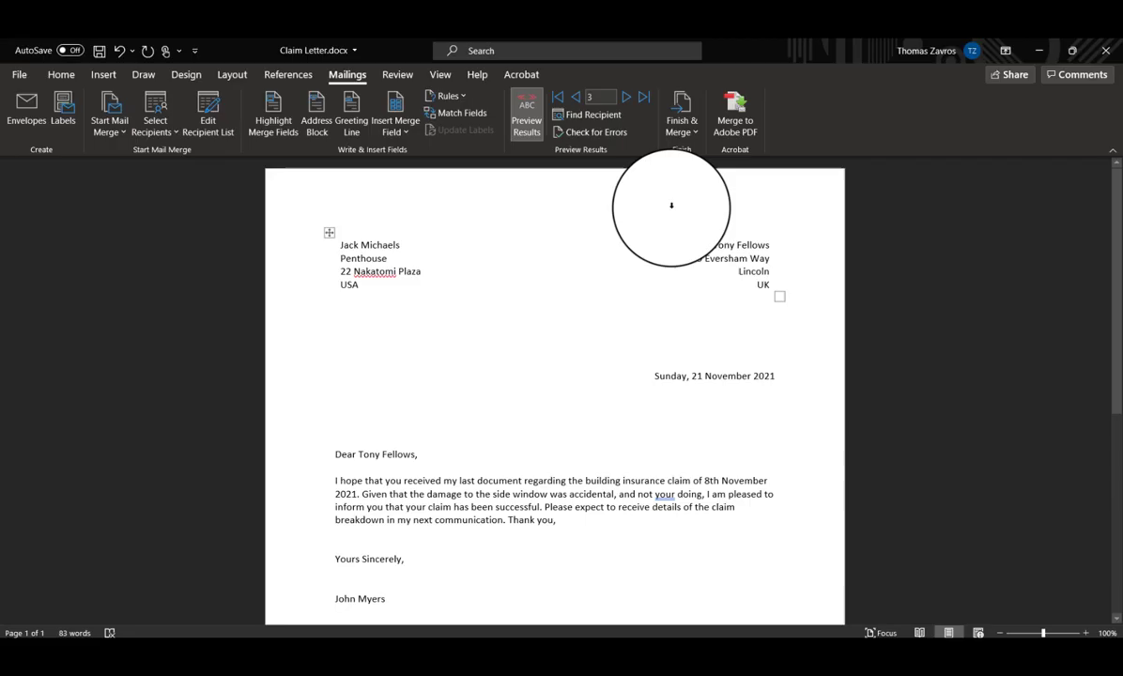
Step: Merge all records of the letter to Adobe PDF with the file name Claim Letters, creating the files on the Desktop
click(721, 122)
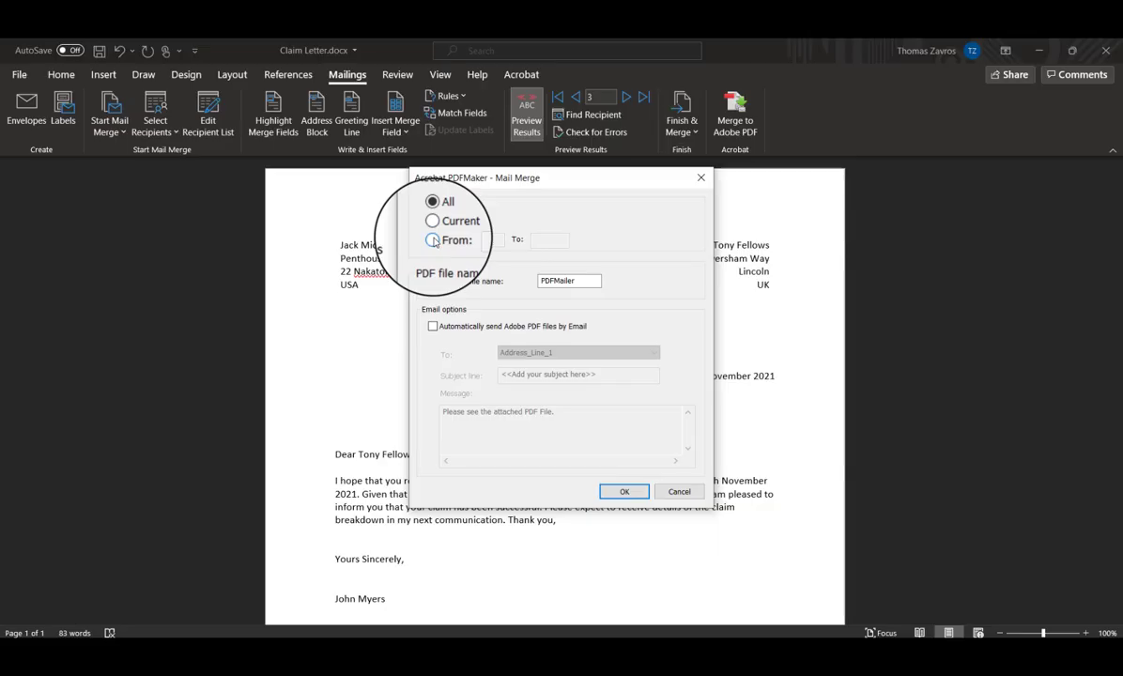
drag(591, 279, 522, 277)
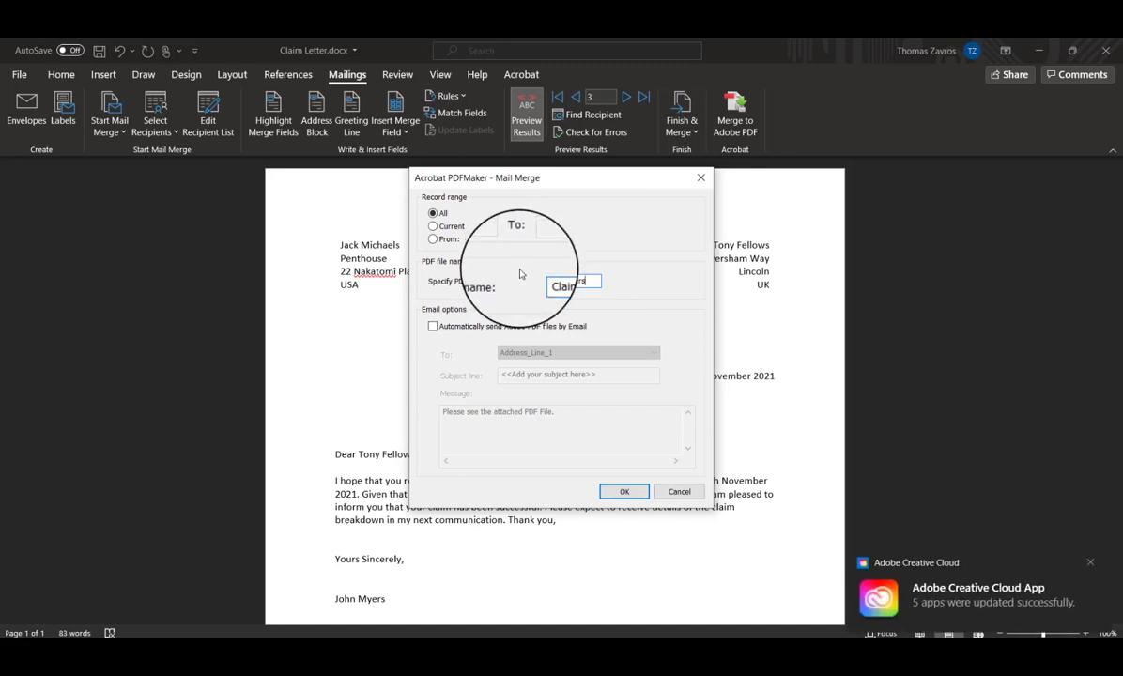
click(615, 497)
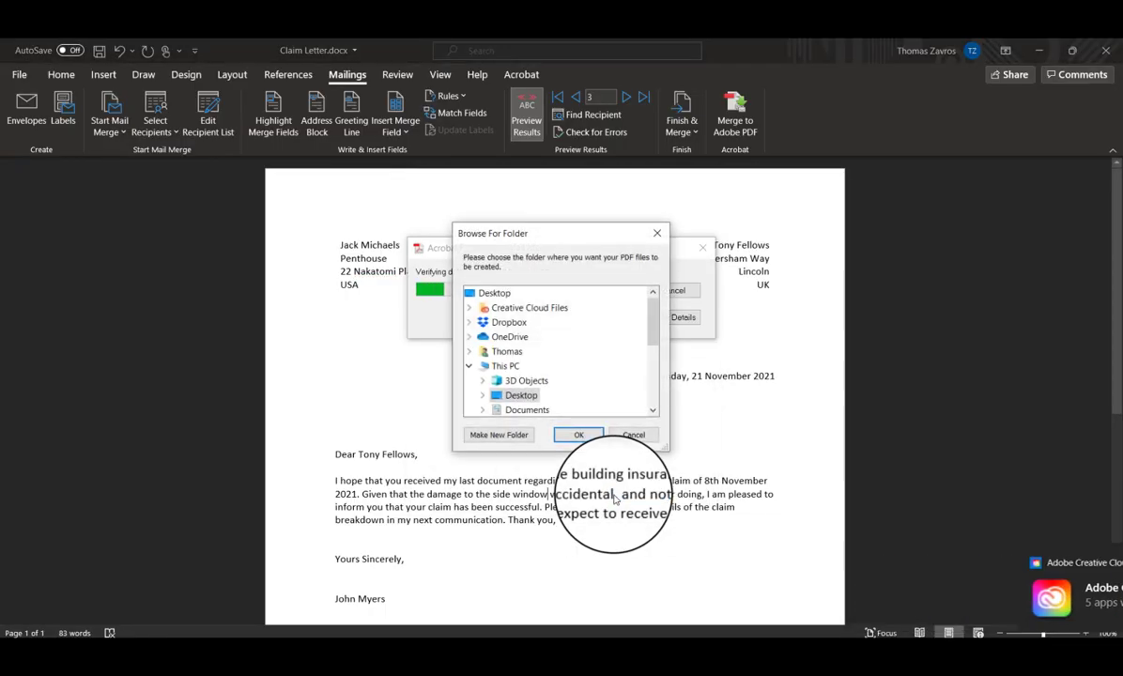
click(580, 442)
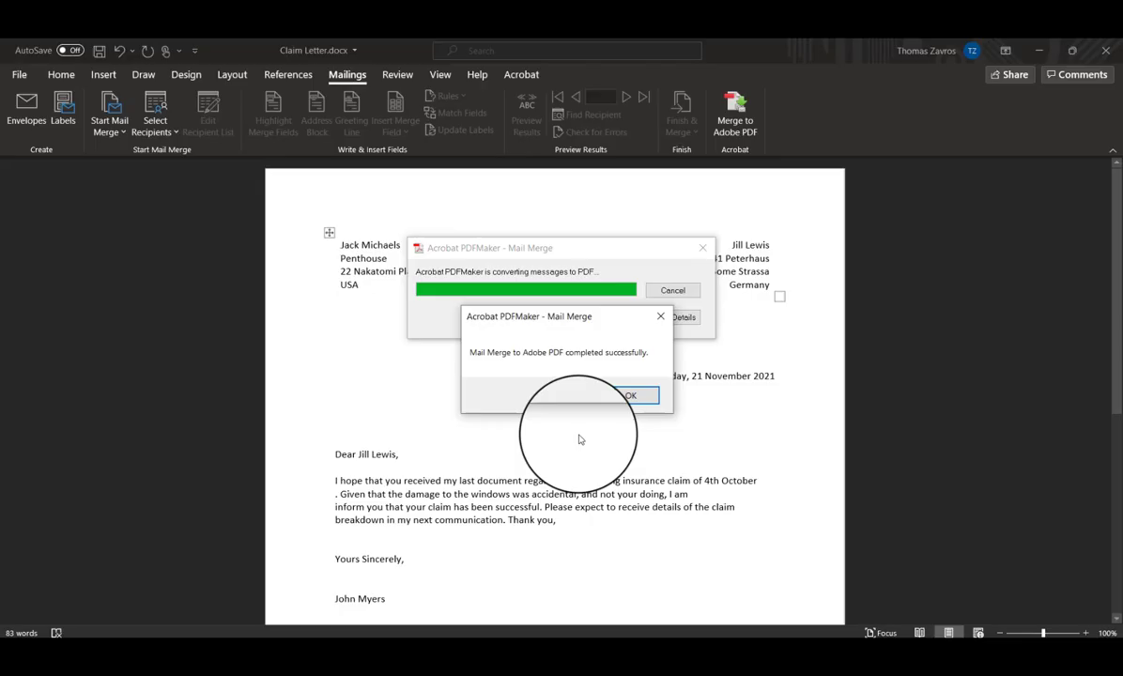
click(634, 395)
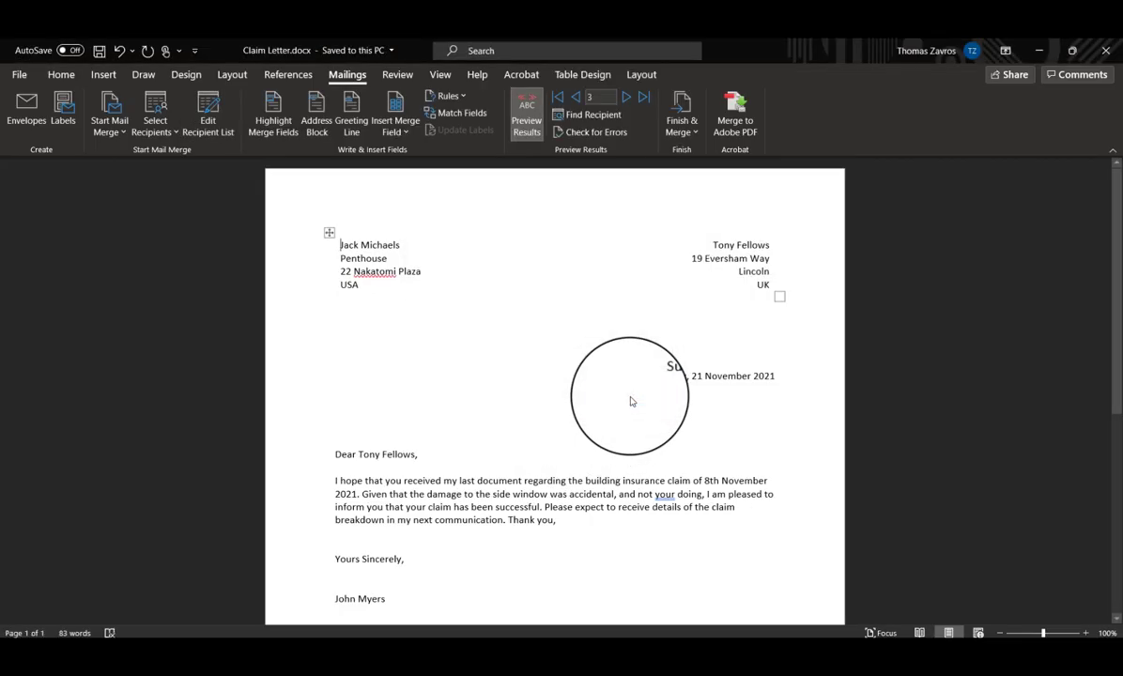
click(736, 131)
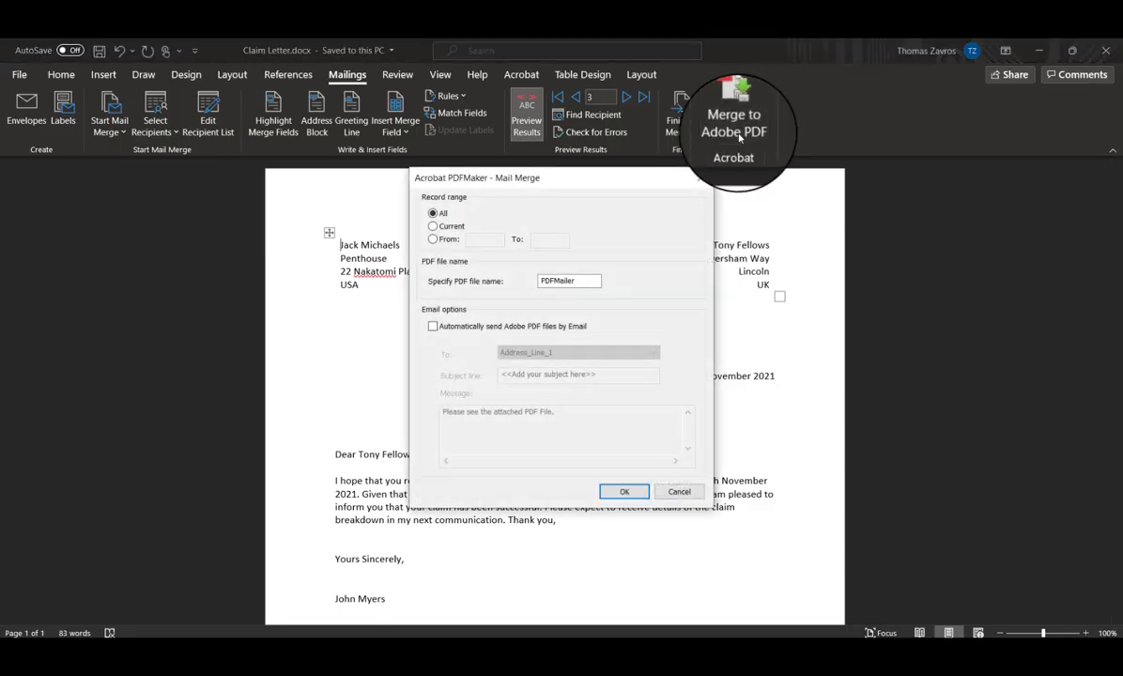
click(431, 326)
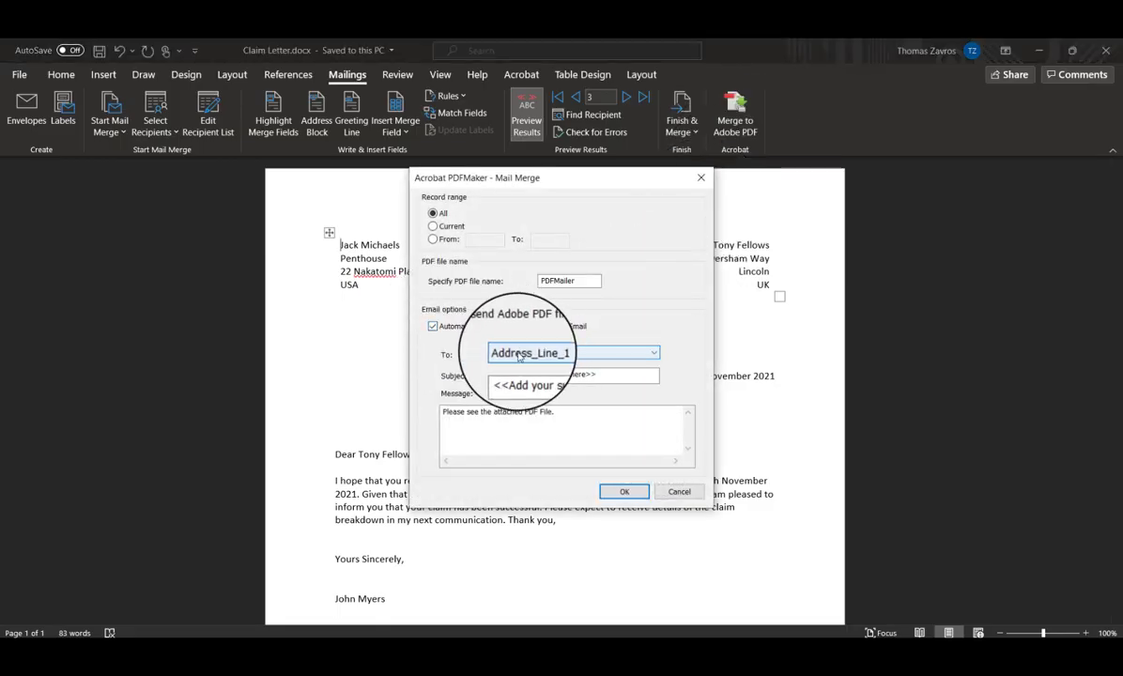
click(539, 355)
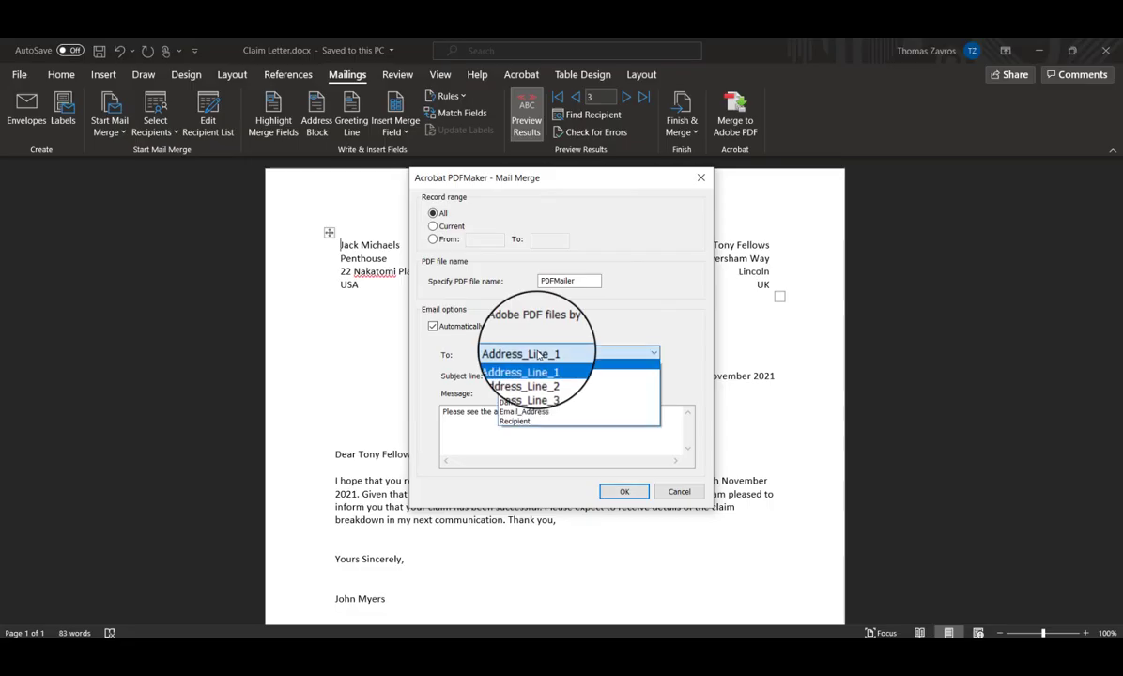
click(535, 411)
triple_click(556, 375)
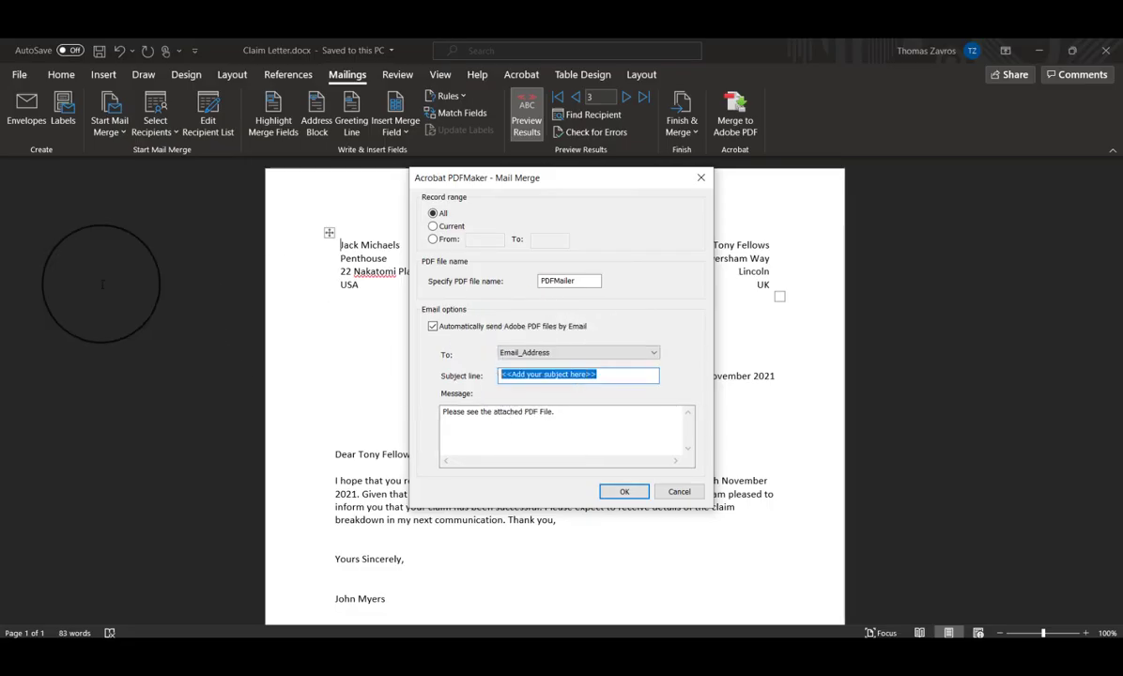
text(Yo)
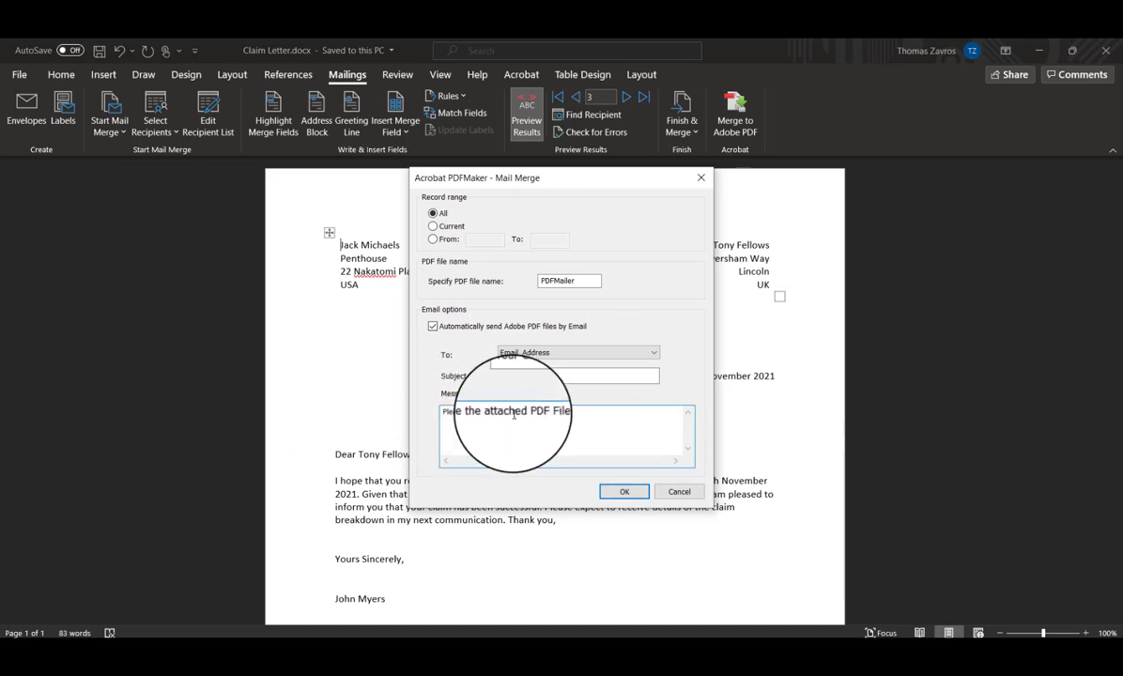
click(542, 410)
triple_click(542, 411)
text(Dear Recipient,)
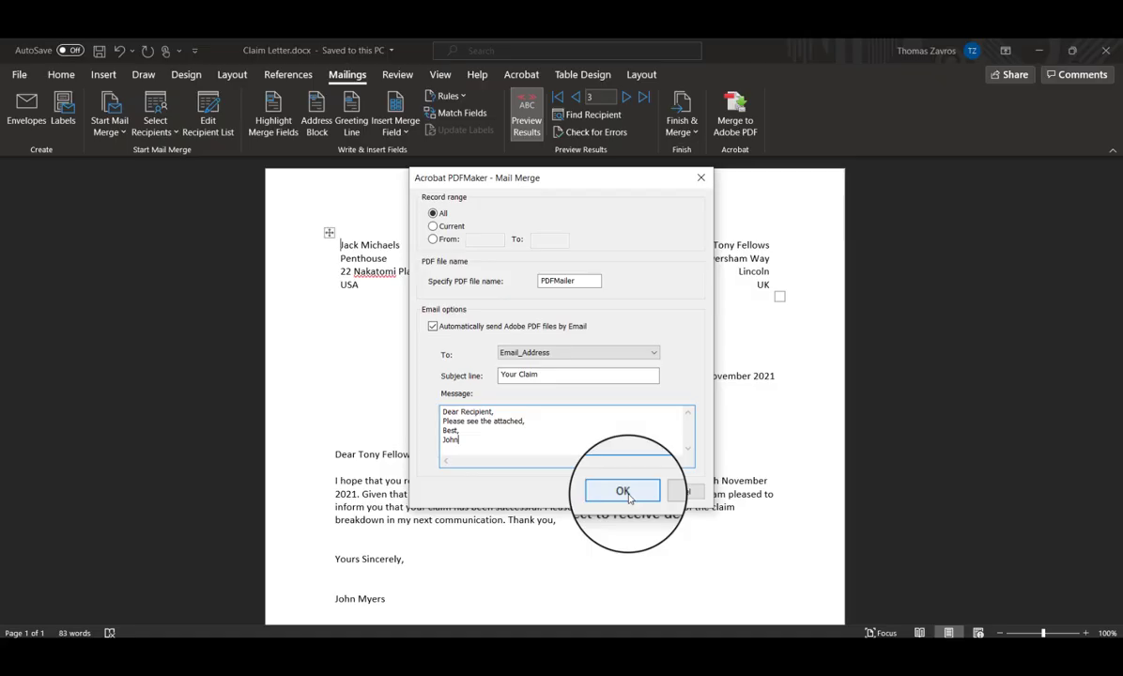
click(685, 491)
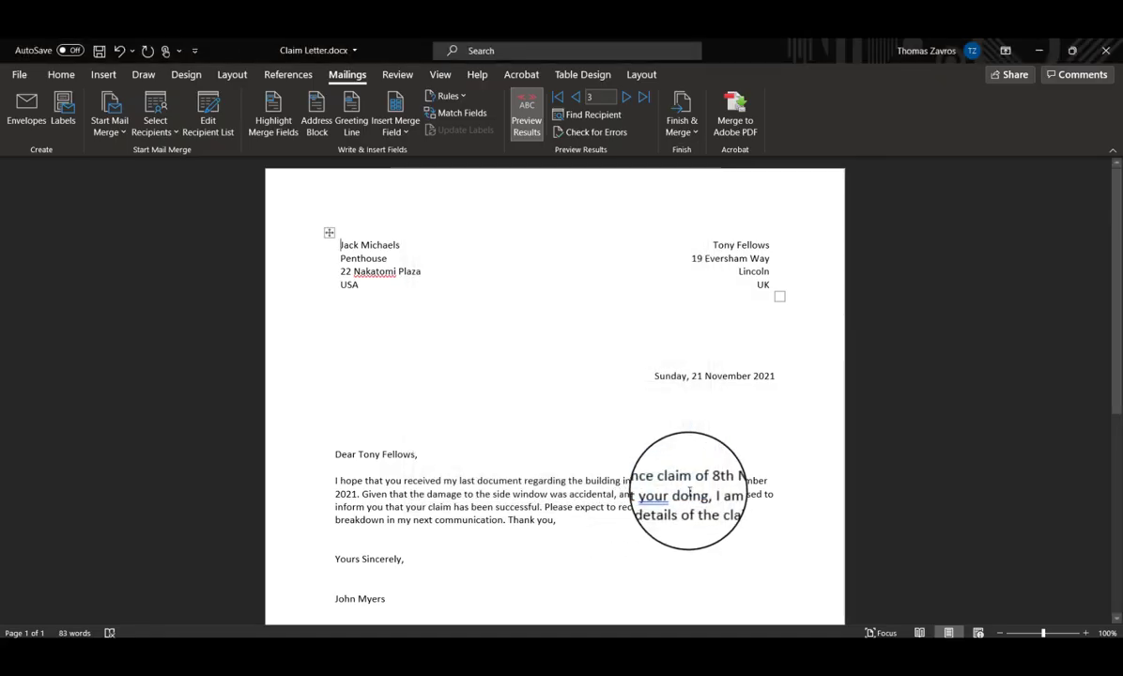
Step: Close the claim letter with its changes saved and line up the three Claim Letters PDFs in a row above it on the desktop
click(1096, 49)
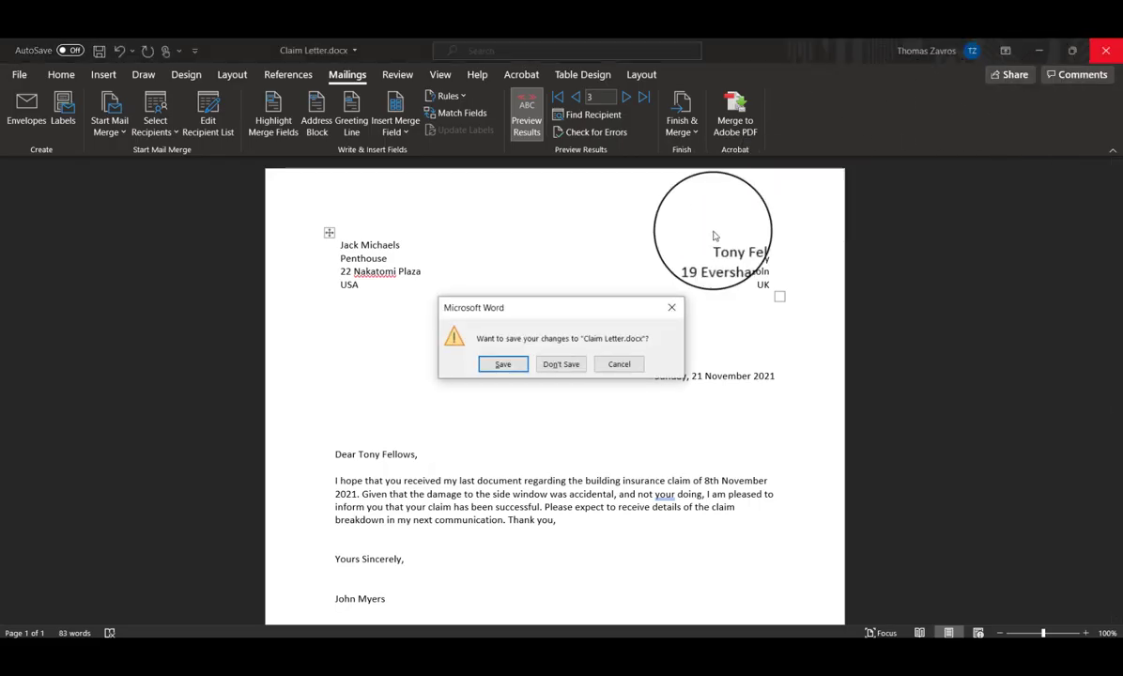
click(496, 365)
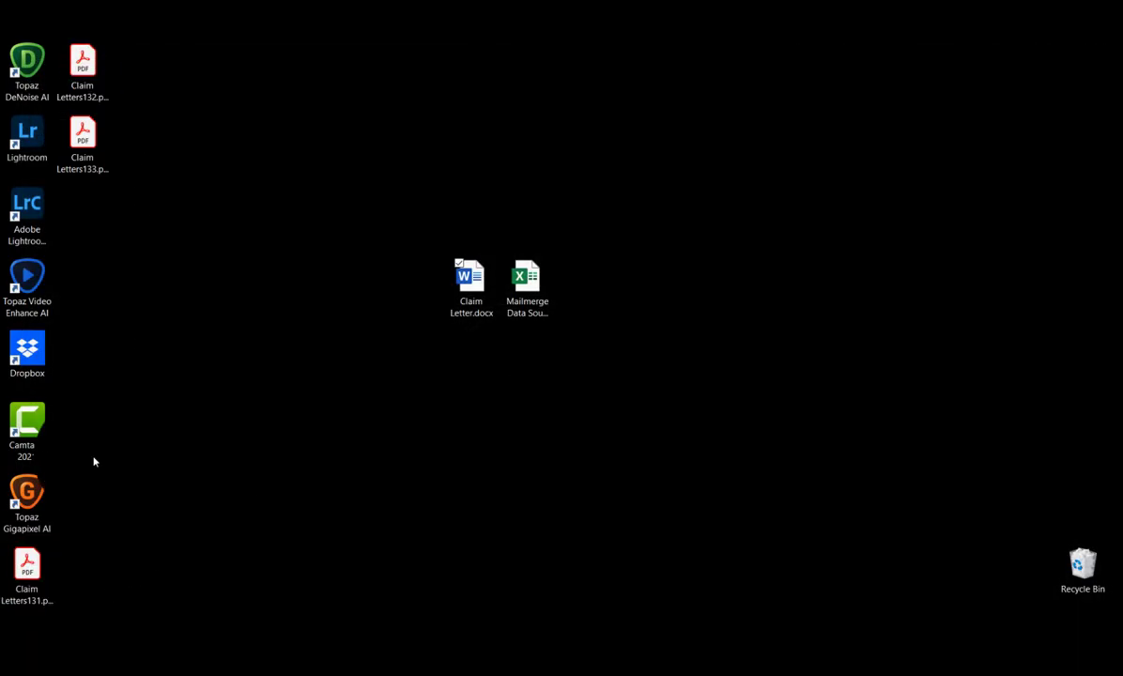
drag(27, 568, 409, 113)
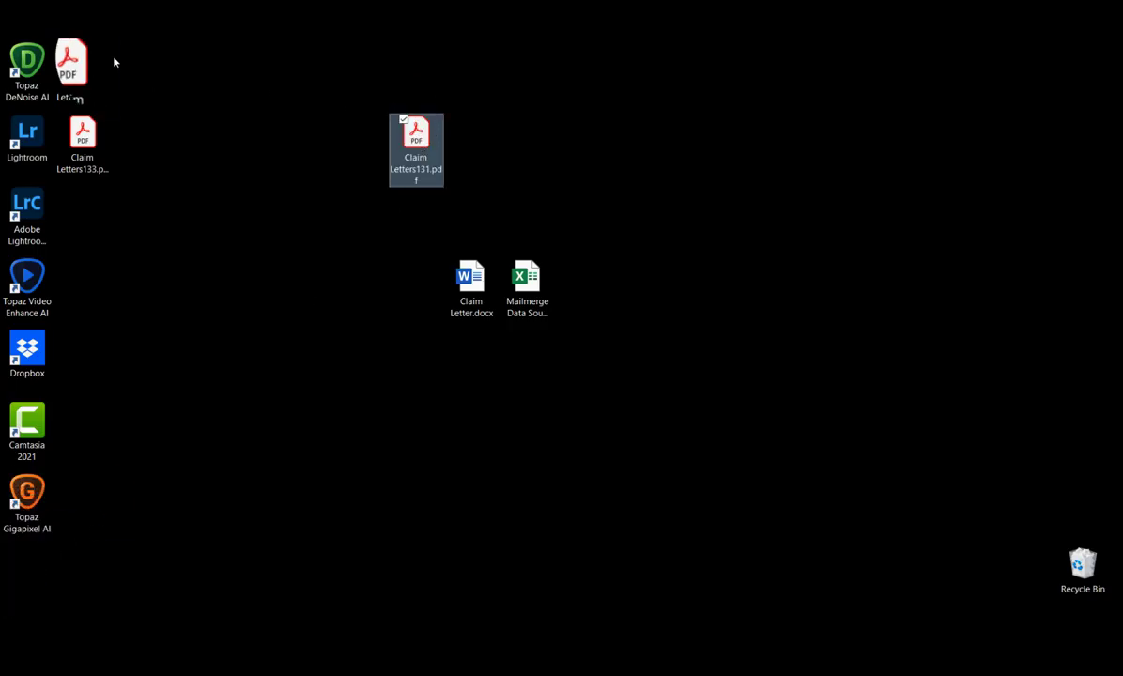
drag(83, 61, 472, 122)
drag(77, 136, 528, 141)
Step: Open Claim Letters131, 132 and 133 one after another in Acrobat, checking each letter's recipient, address, claim date and damaged item
double_click(431, 152)
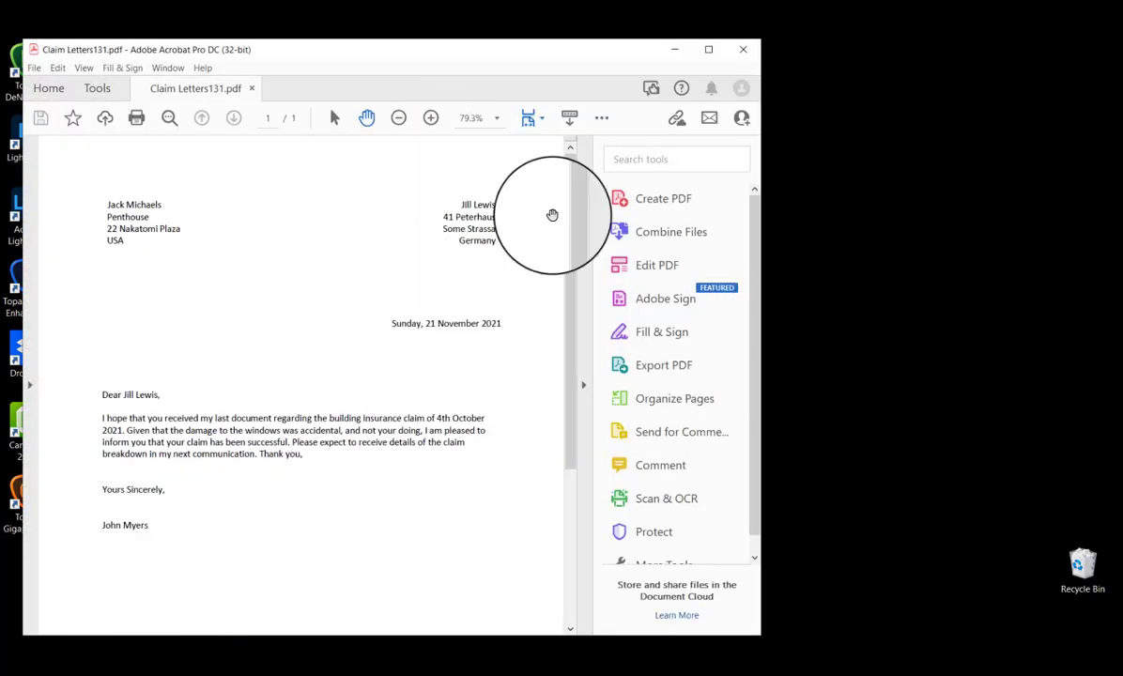
click(742, 49)
double_click(474, 153)
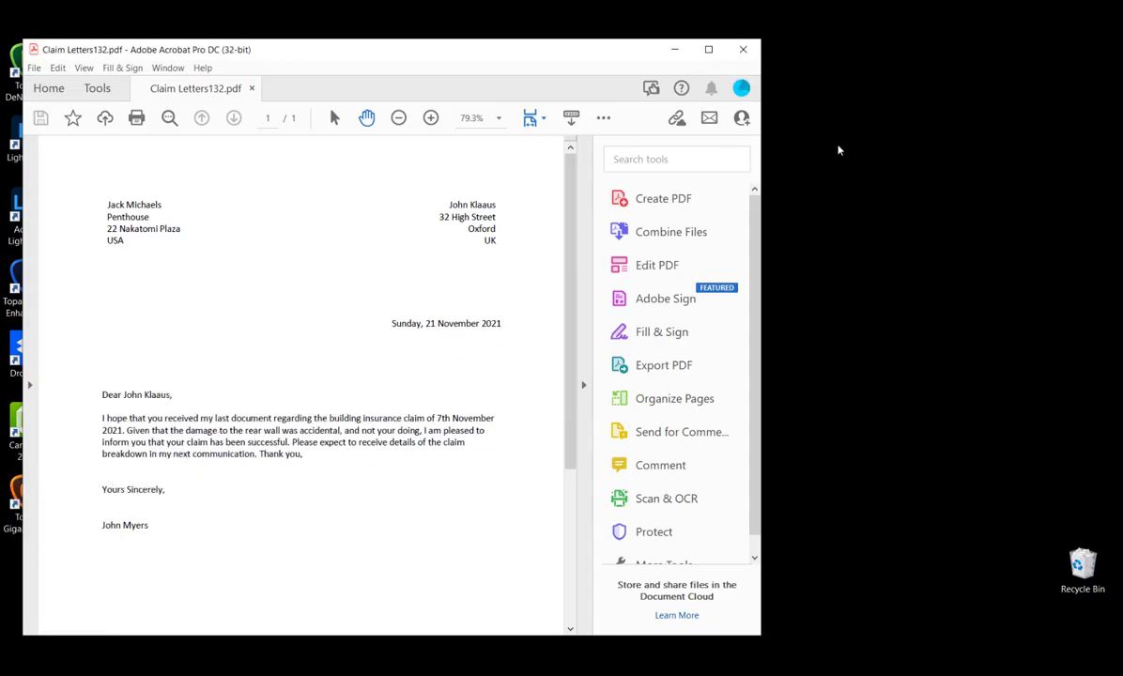
click(743, 48)
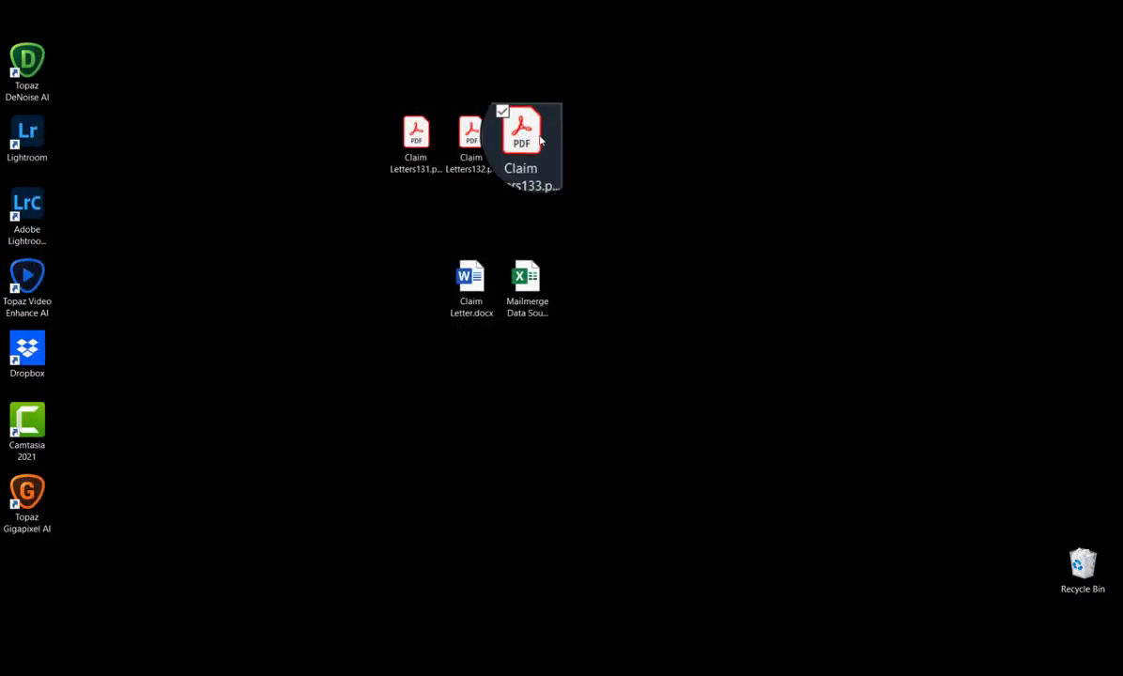
double_click(552, 136)
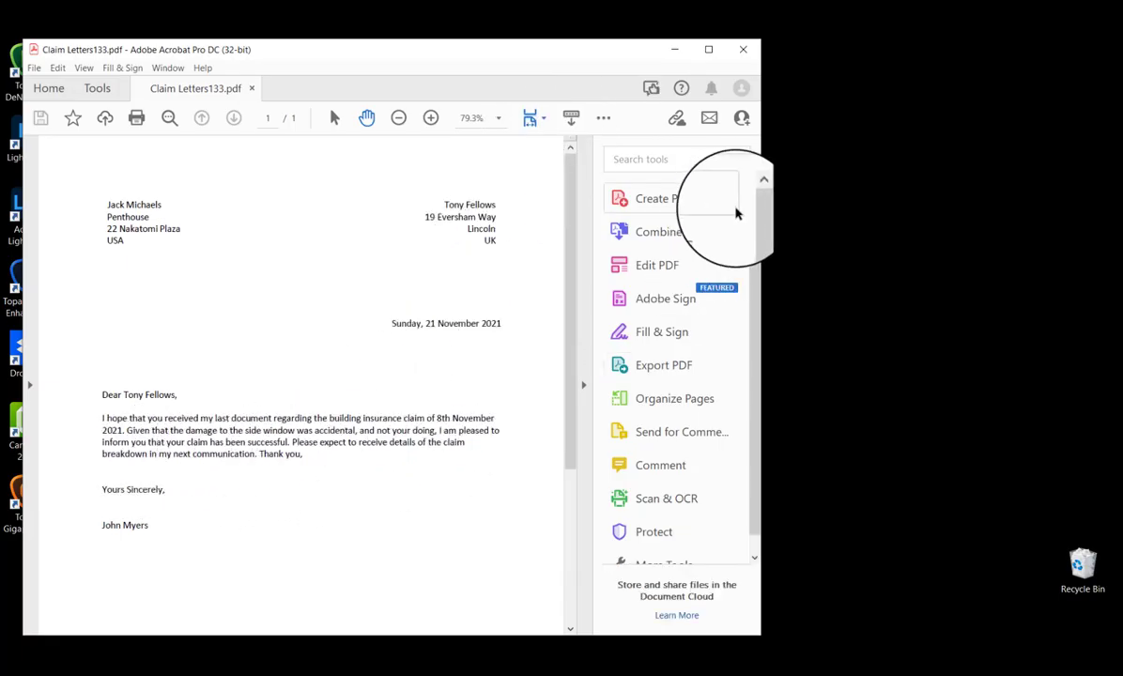
click(742, 49)
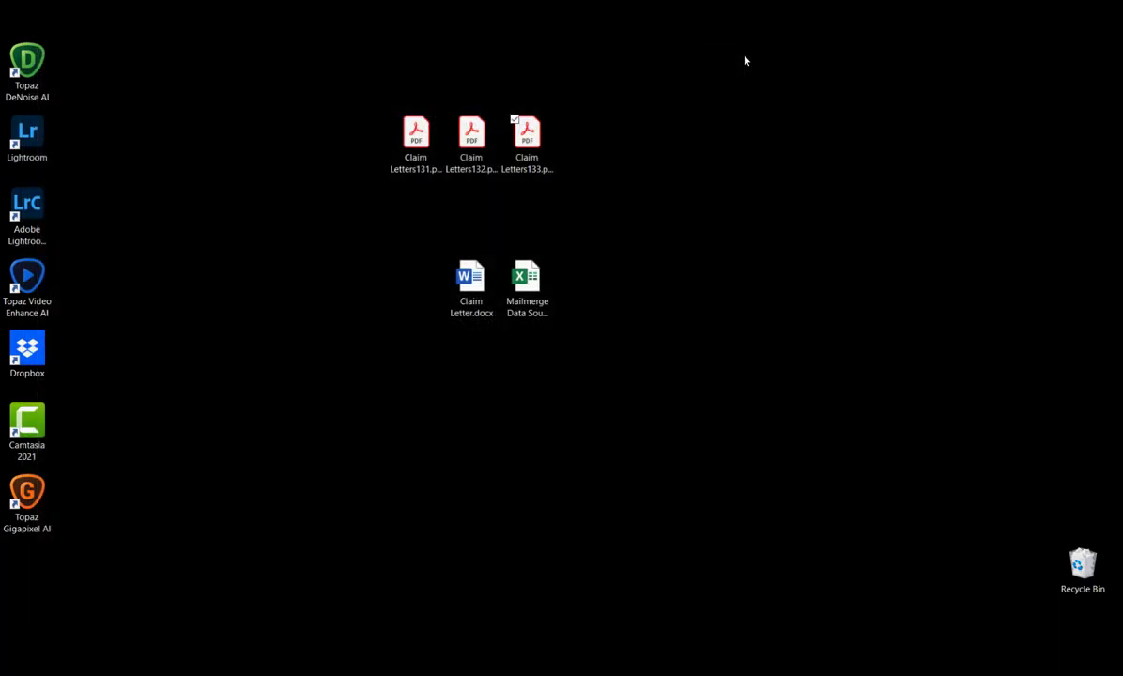